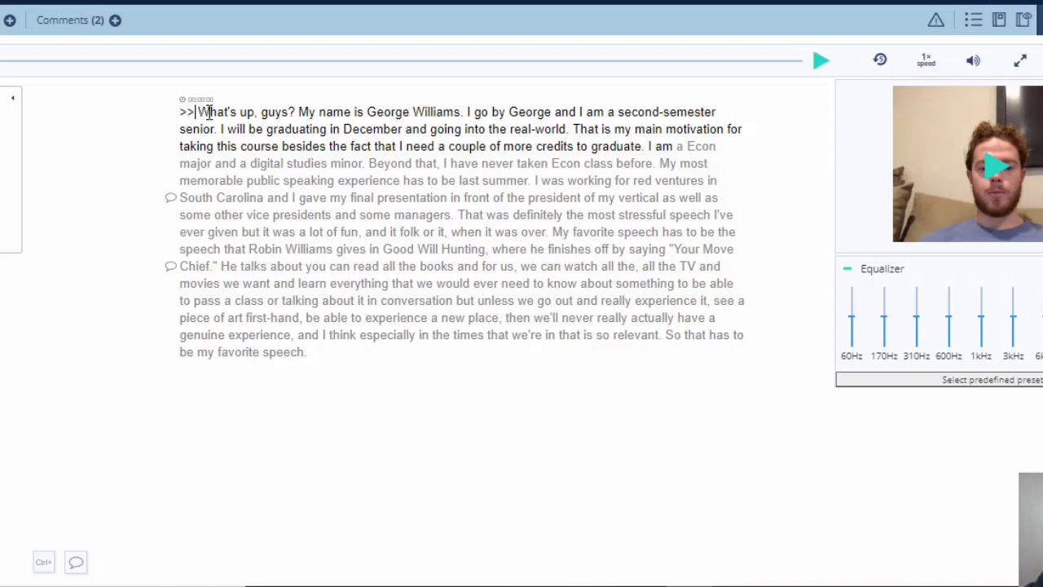
# Step: Play the transcript from the start and change "That is my main motivation" to "So that is my main motivation"
pyautogui.doubleClick(209, 113)
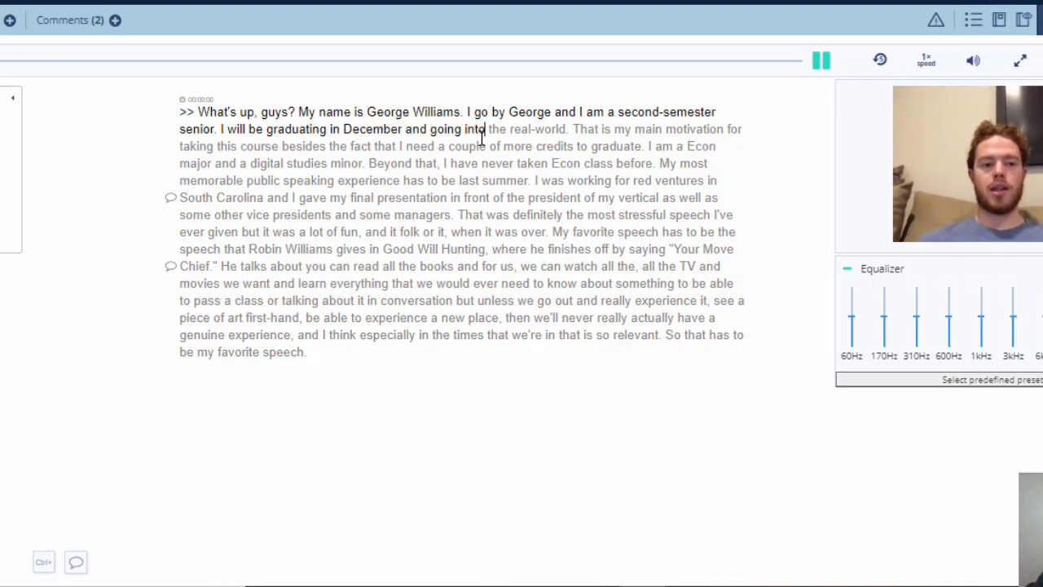
pyautogui.click(574, 131)
pyautogui.press('Delete')
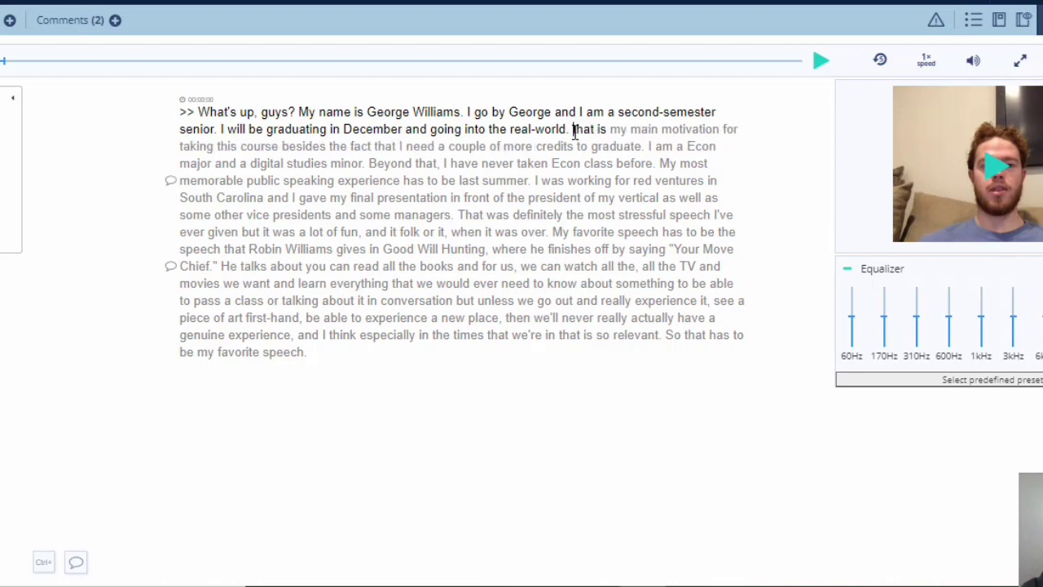
pyautogui.write('So t')
pyautogui.press('Tab')
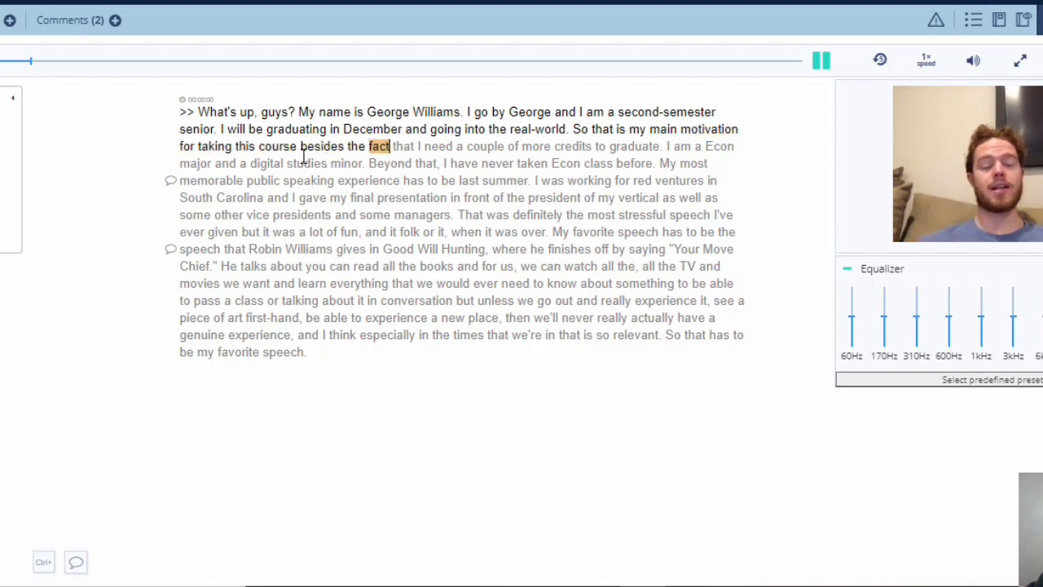
# Step: Insert the filler ", uh," between "taking this course" and "besides the fact"
pyautogui.press('Tab')
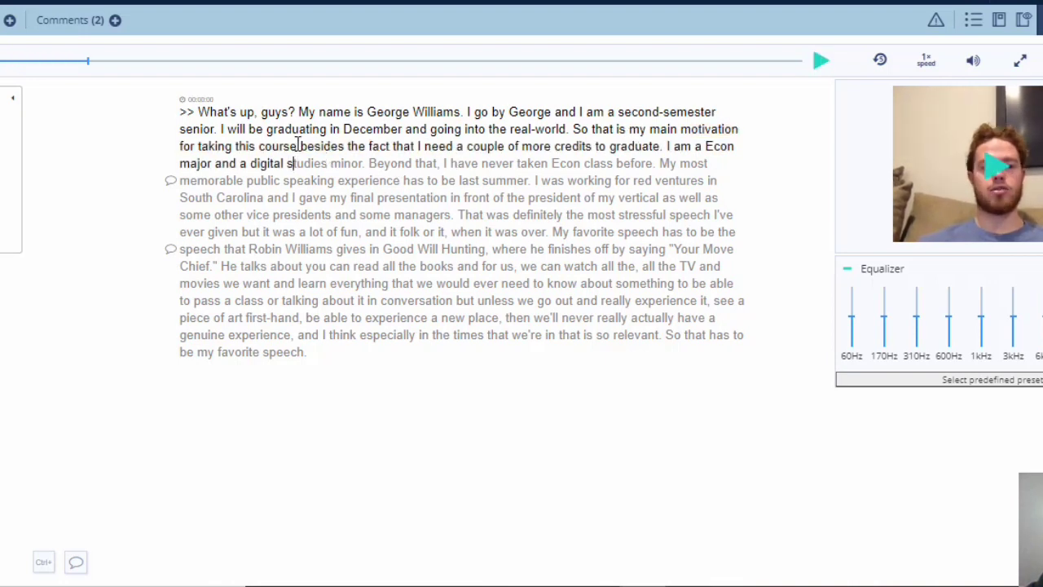
pyautogui.click(299, 146)
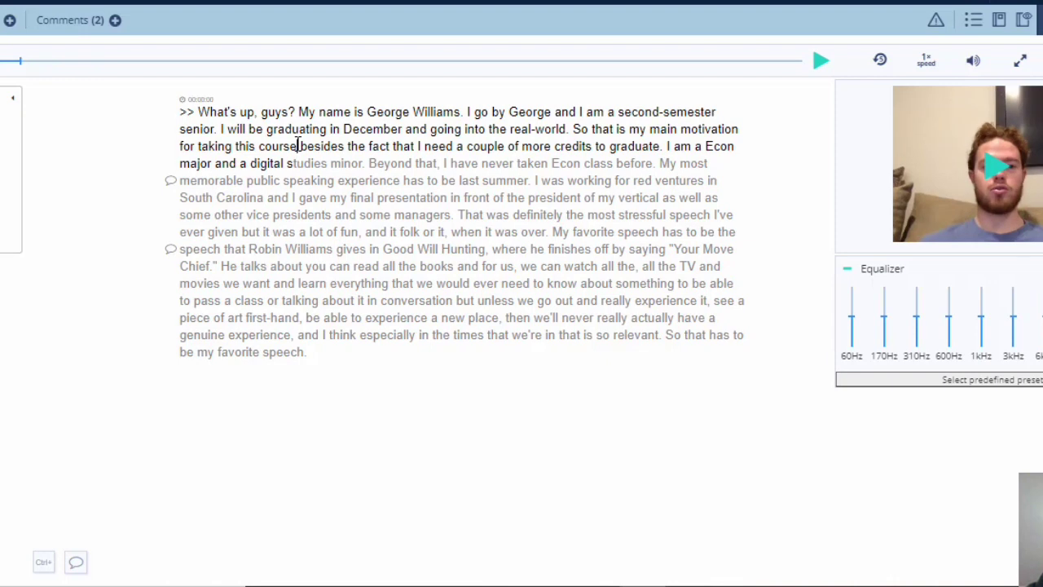
pyautogui.write(', ')
pyautogui.write('uh,')
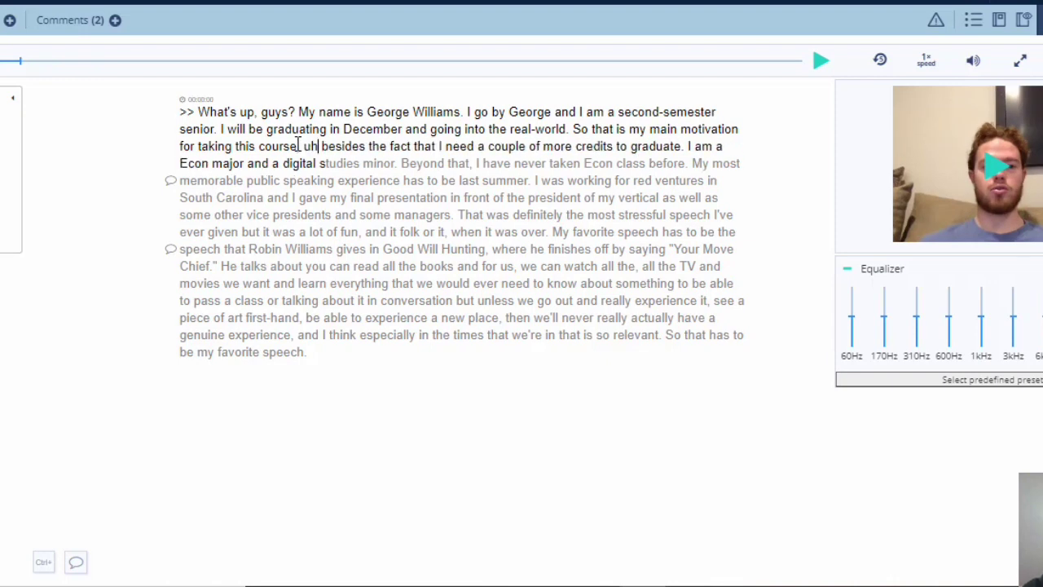
pyautogui.press('Tab')
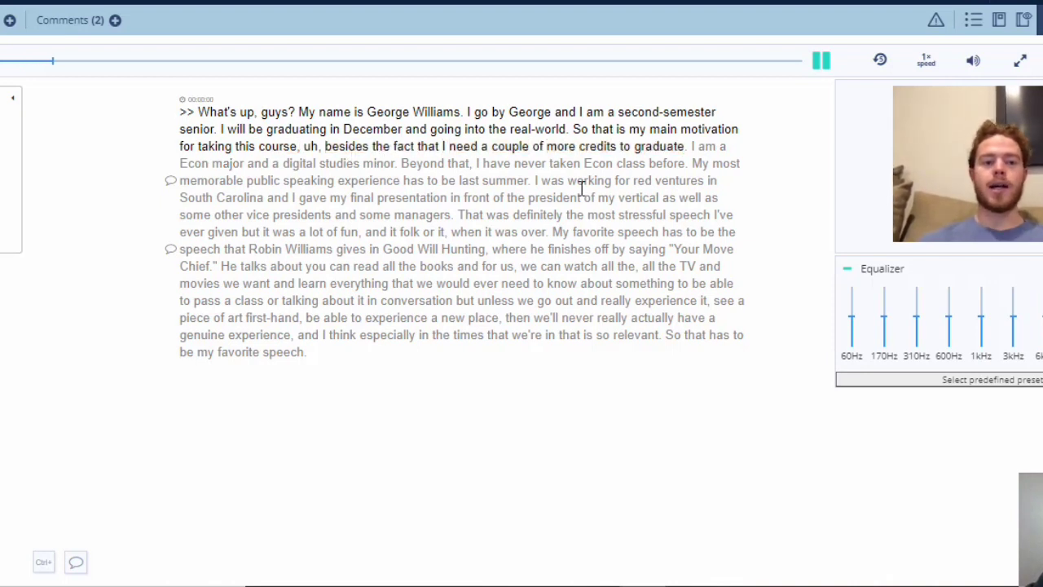
# Step: Insert "Um," at the start of the sentence "I am a Econ major" and resume playback
pyautogui.press('Tab')
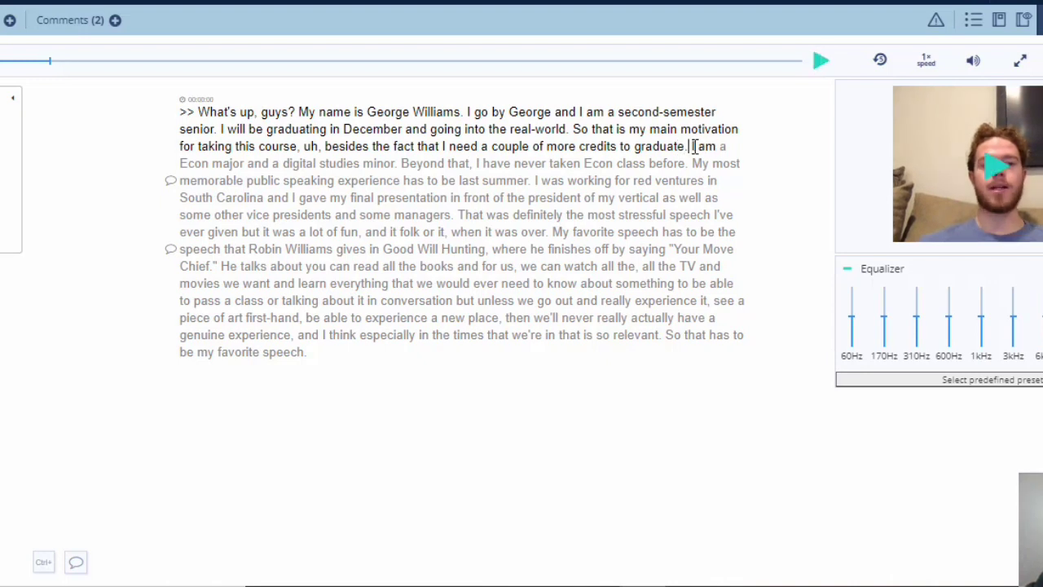
pyautogui.write('Um,')
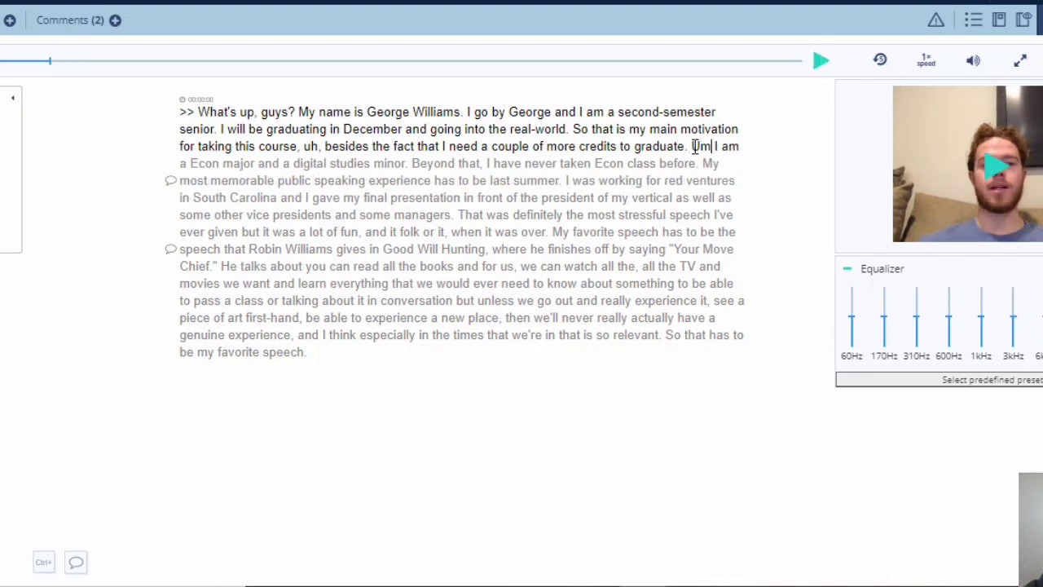
pyautogui.press('Tab')
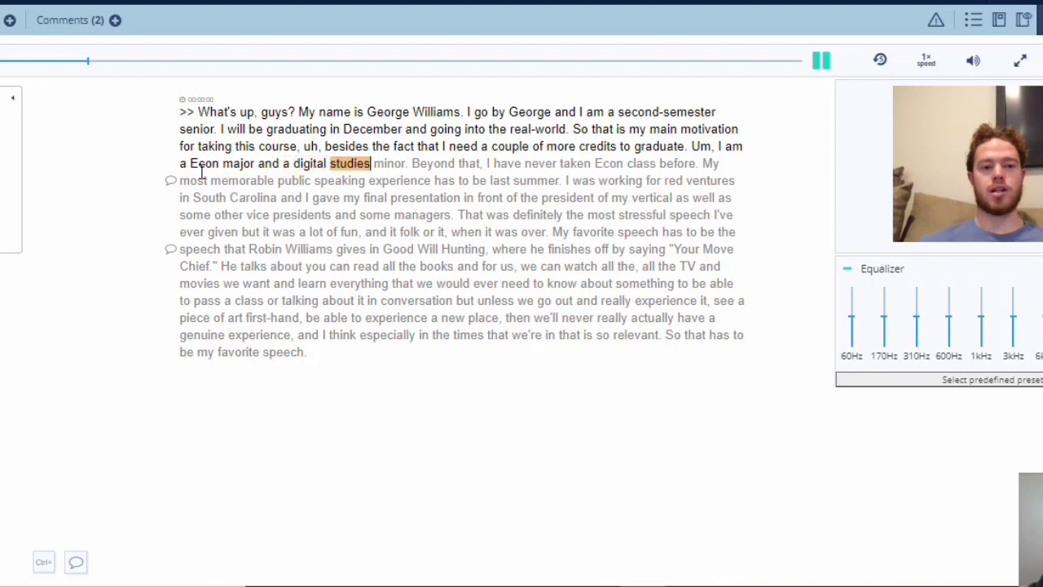
# Step: Change the sentence opening "Beyond that" after "digital studies minor." to "And, uh, beyond that"
pyautogui.press('Tab')
pyautogui.press('Tab')
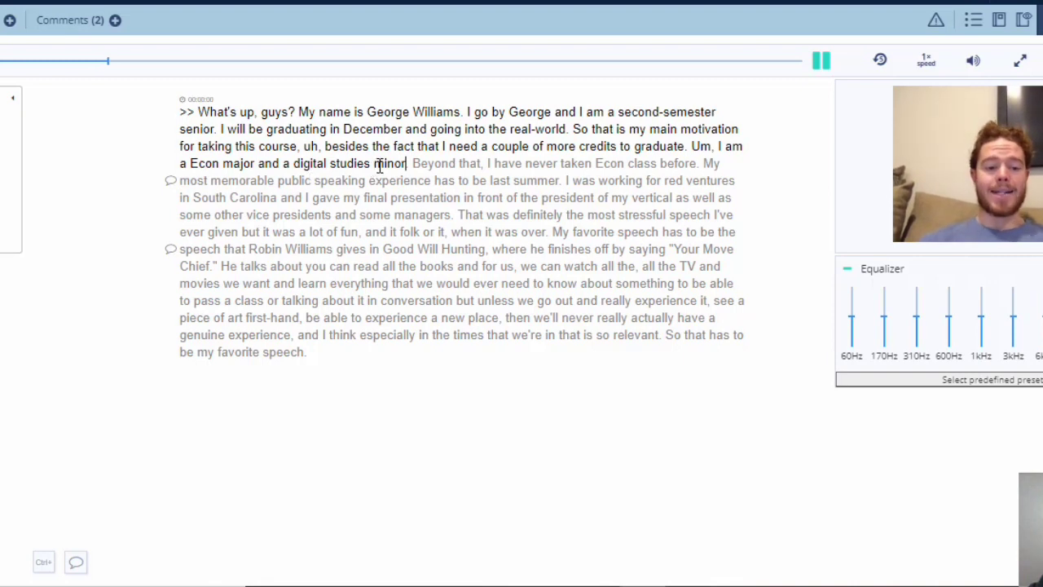
pyautogui.write('.')
pyautogui.press('Tab')
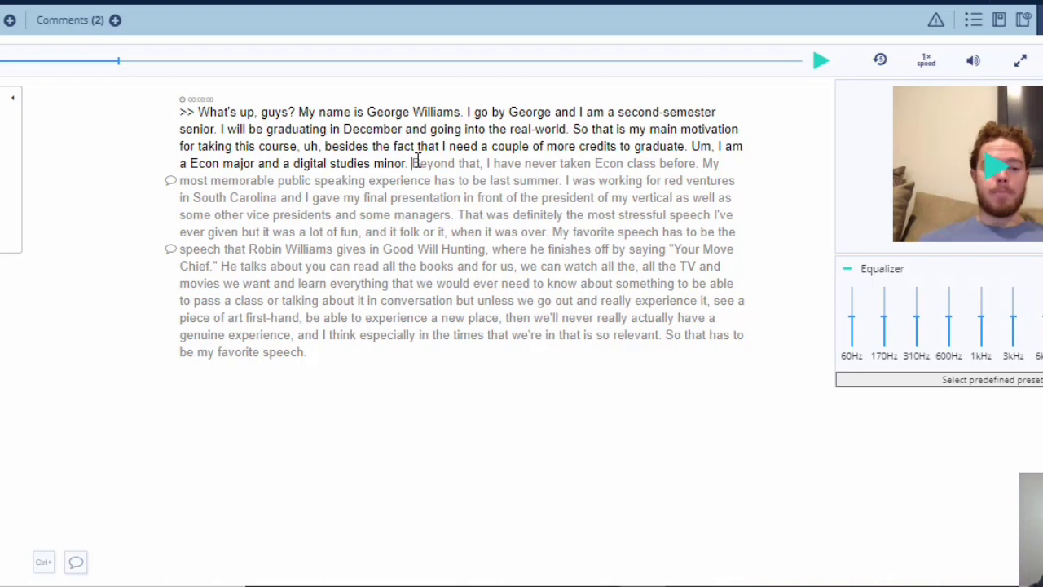
pyautogui.press('Delete')
pyautogui.write('b')
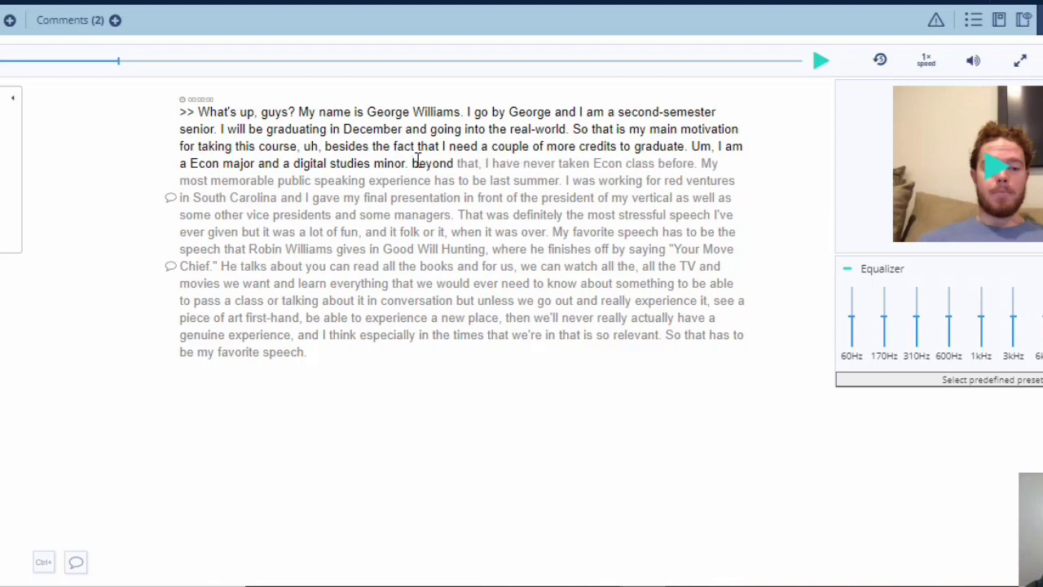
pyautogui.write('And')
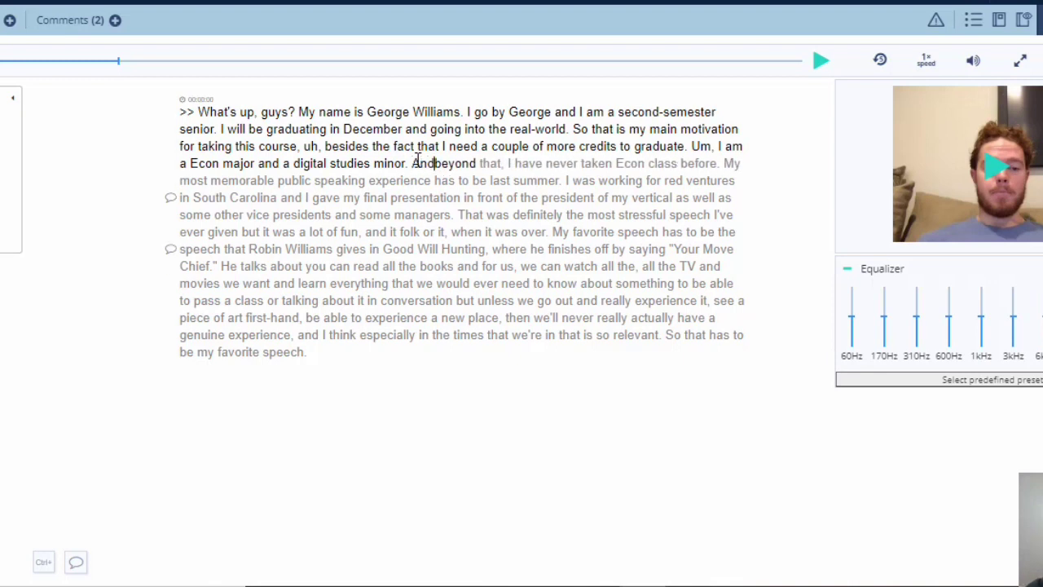
pyautogui.write(', uh,')
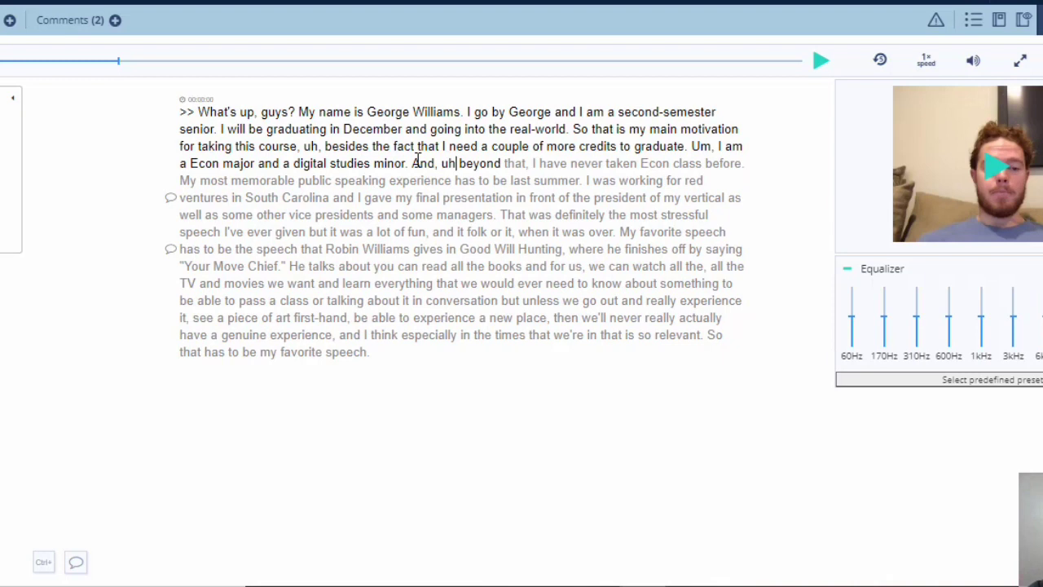
pyautogui.press('Tab')
# Step: Change the opening of the sentence about the most memorable public speaking experience to "Um, my most memorable"
pyautogui.click(384, 167)
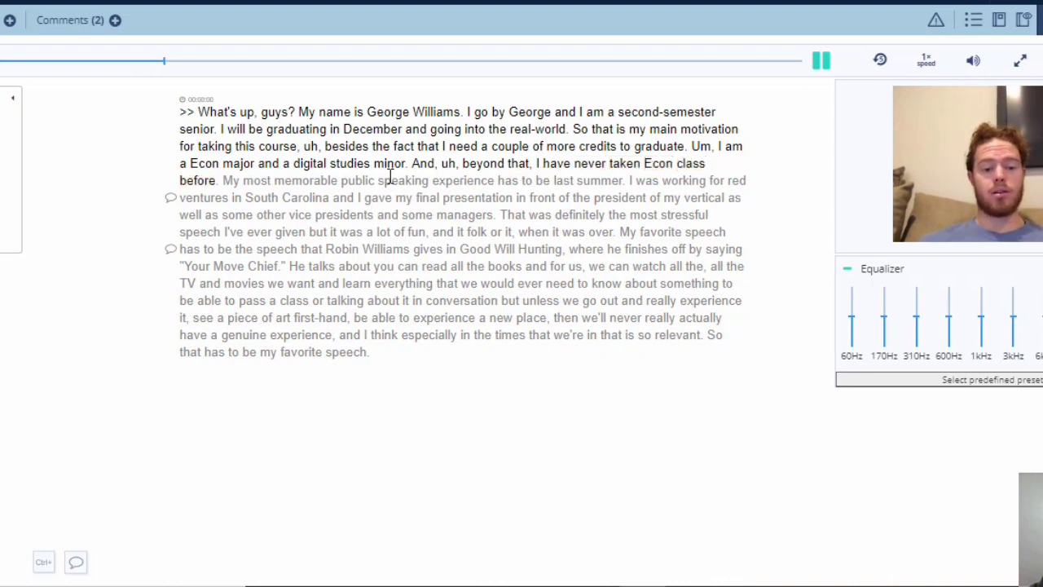
pyautogui.click(226, 180)
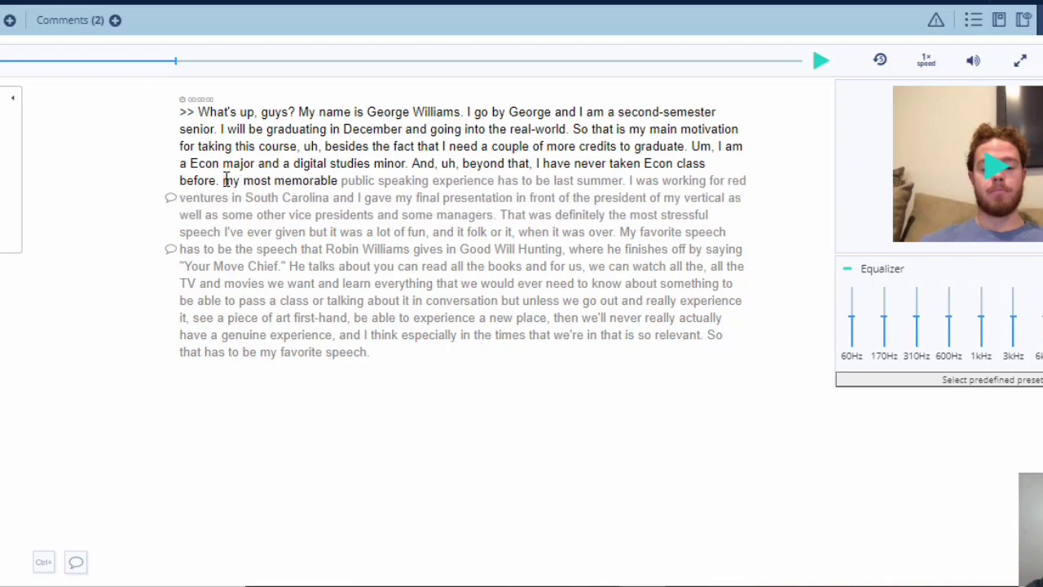
pyautogui.write('Um,')
pyautogui.press('Tab')
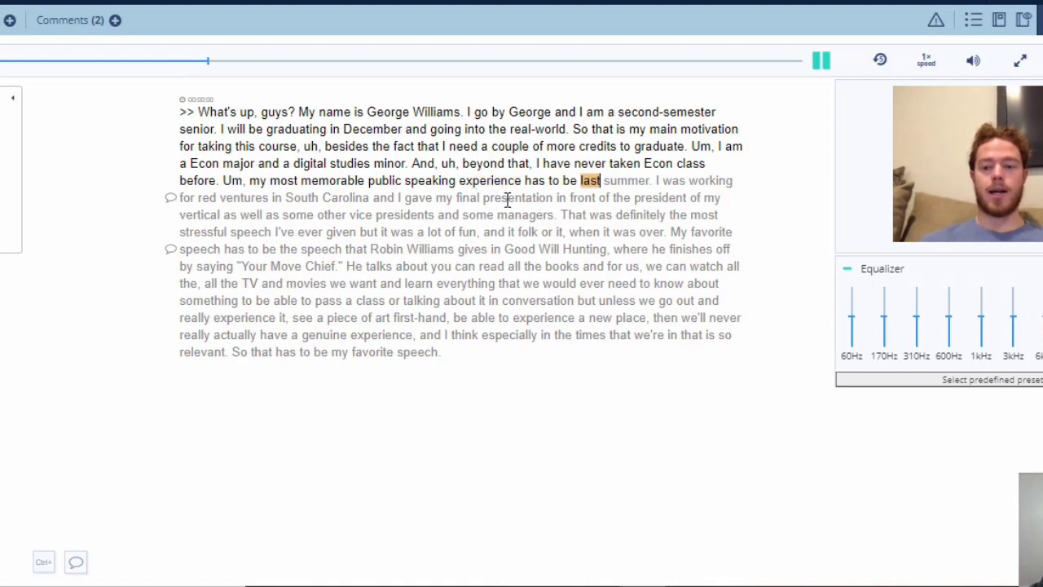
# Step: Replay the passage around "has to be last summer" and insert ", uh," after "has to be"
pyautogui.click(570, 181)
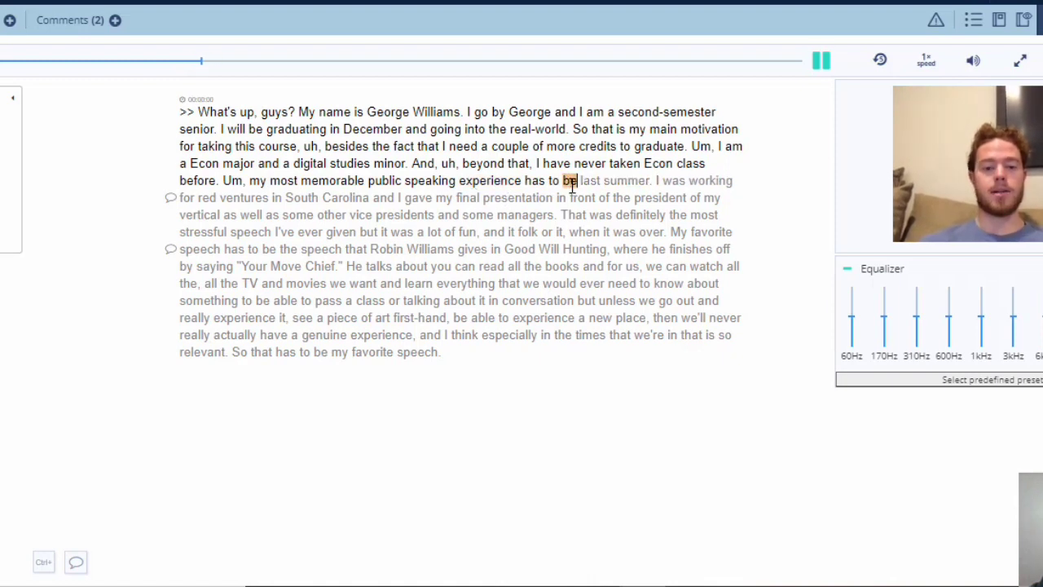
pyautogui.click(576, 180)
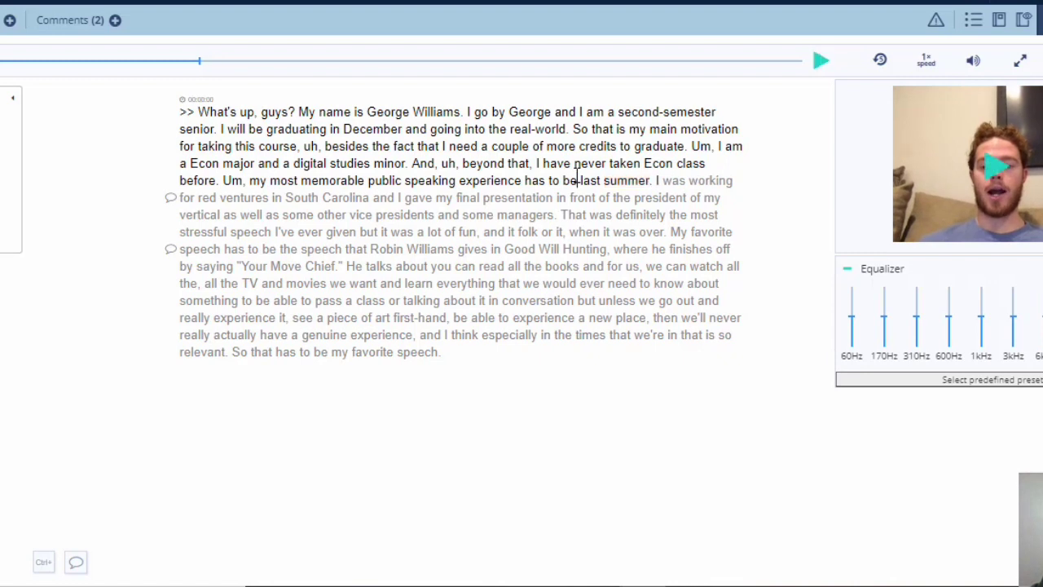
pyautogui.write(', uh,')
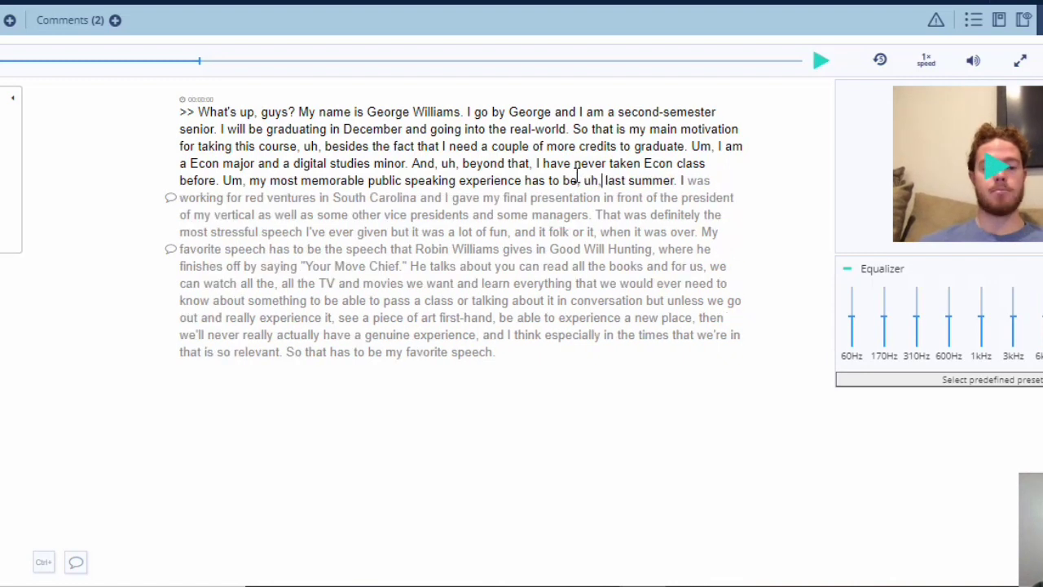
pyautogui.press('Tab')
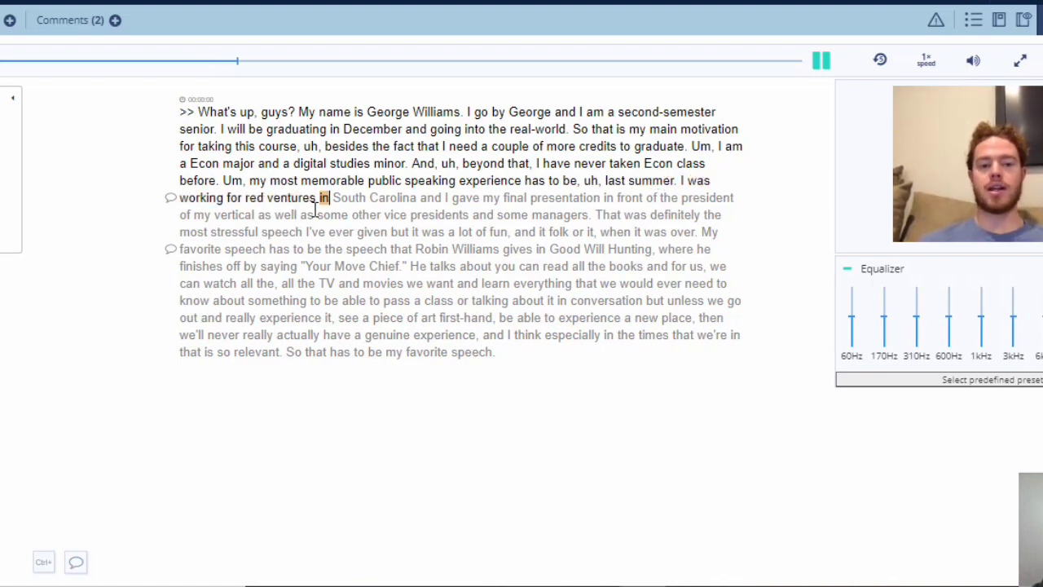
# Step: Check the audio through "some managers" and change the following sentence's opening "That was" to "And that was"
pyautogui.click(259, 203)
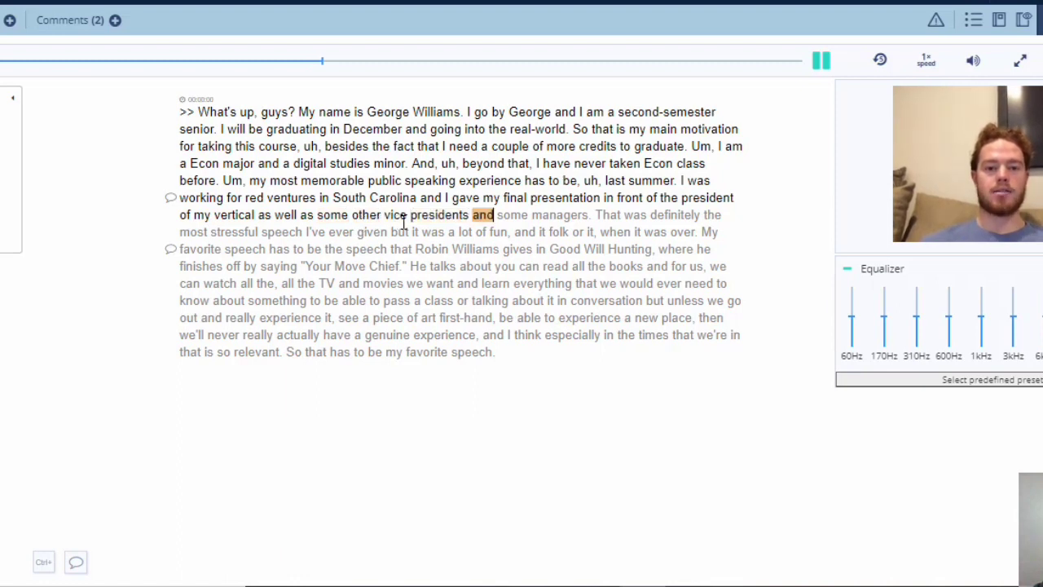
pyautogui.click(556, 214)
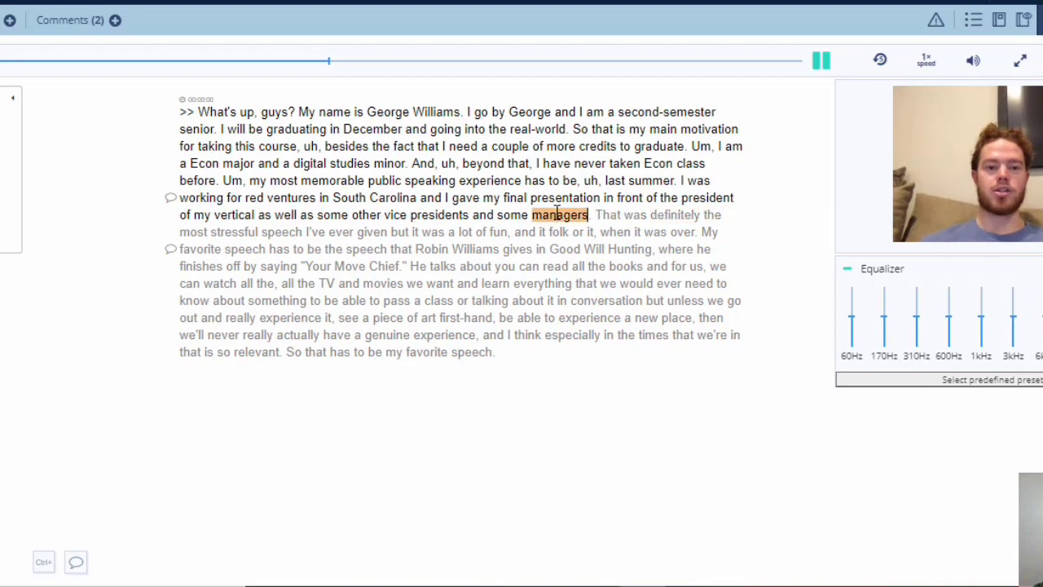
pyautogui.click(593, 215)
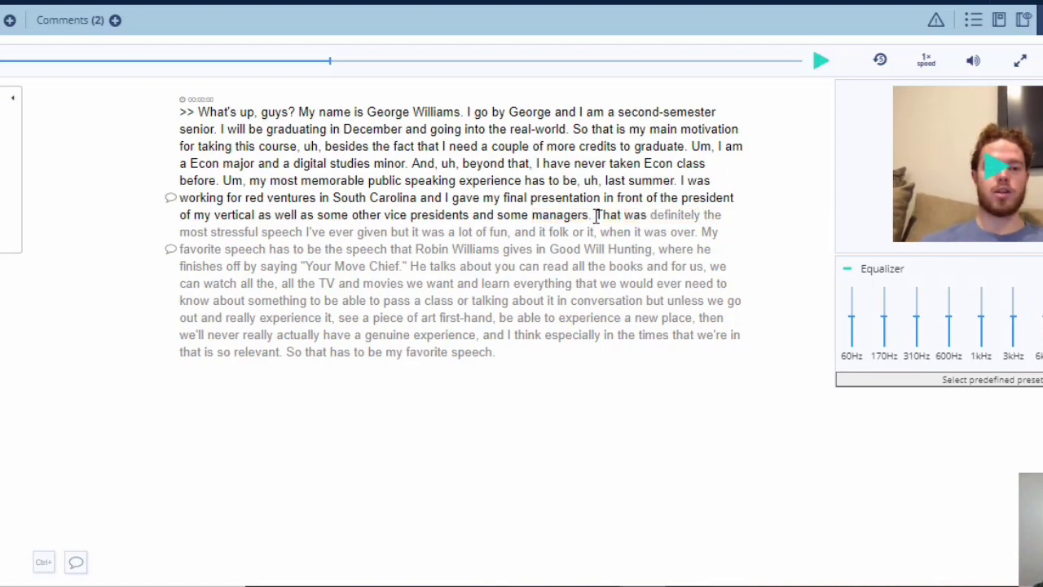
pyautogui.press('Delete')
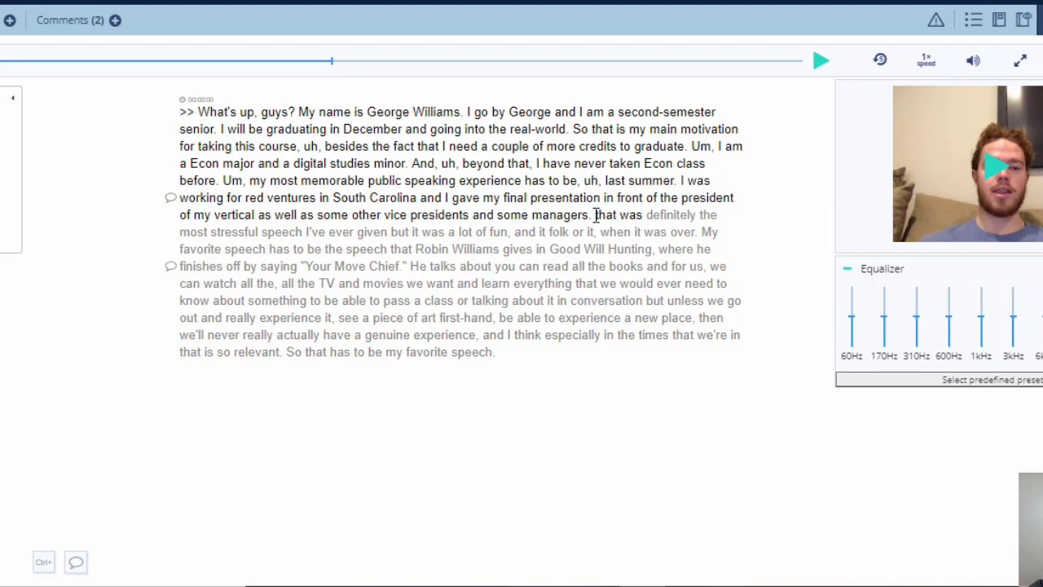
pyautogui.write('And t')
pyautogui.press('Tab')
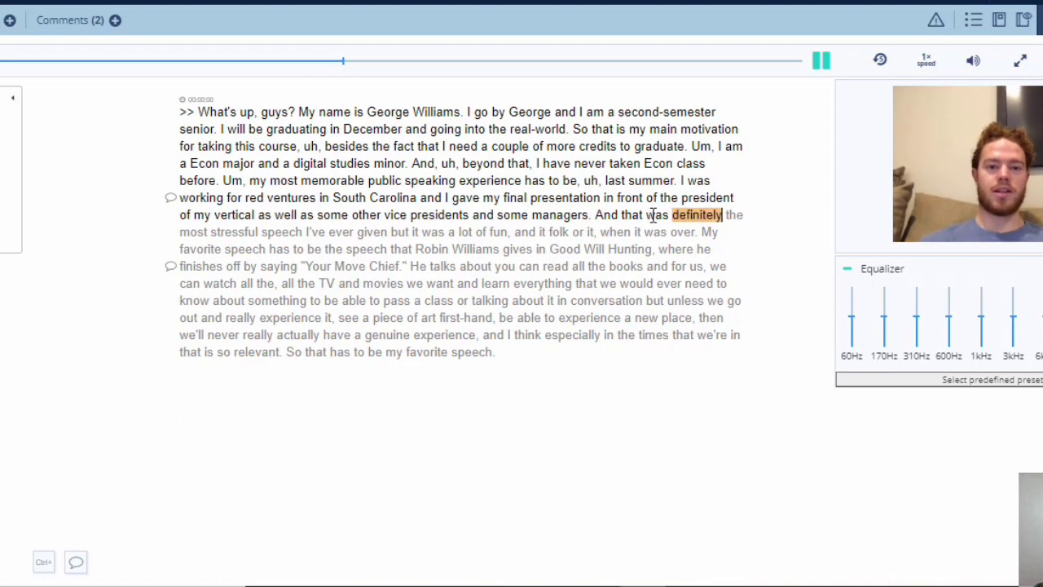
# Step: Replay the phrase "And that was definitely" and transcribe the stutter as "And that was- was definitely"
pyautogui.press('Tab')
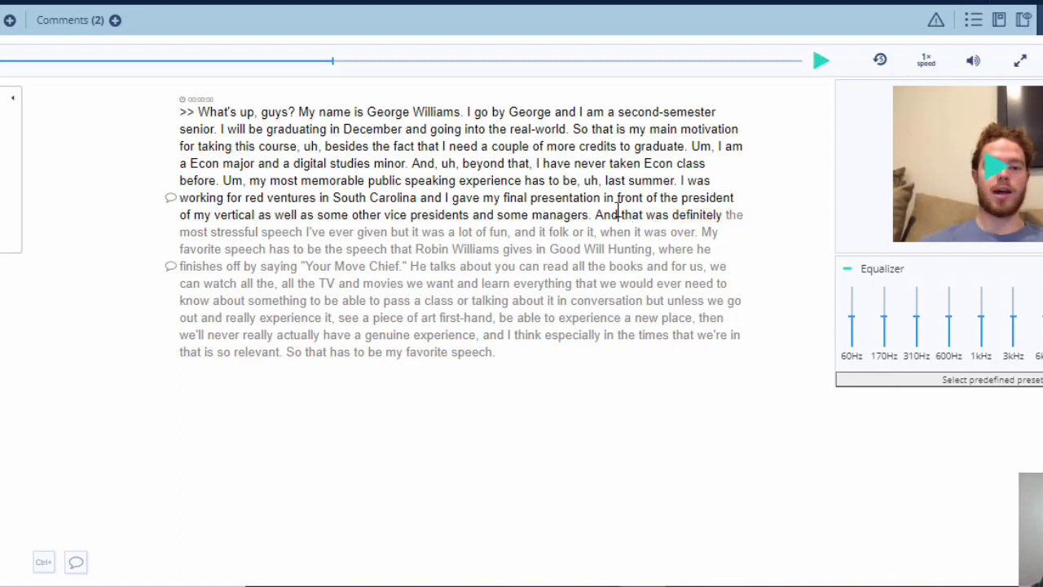
pyautogui.press('Tab')
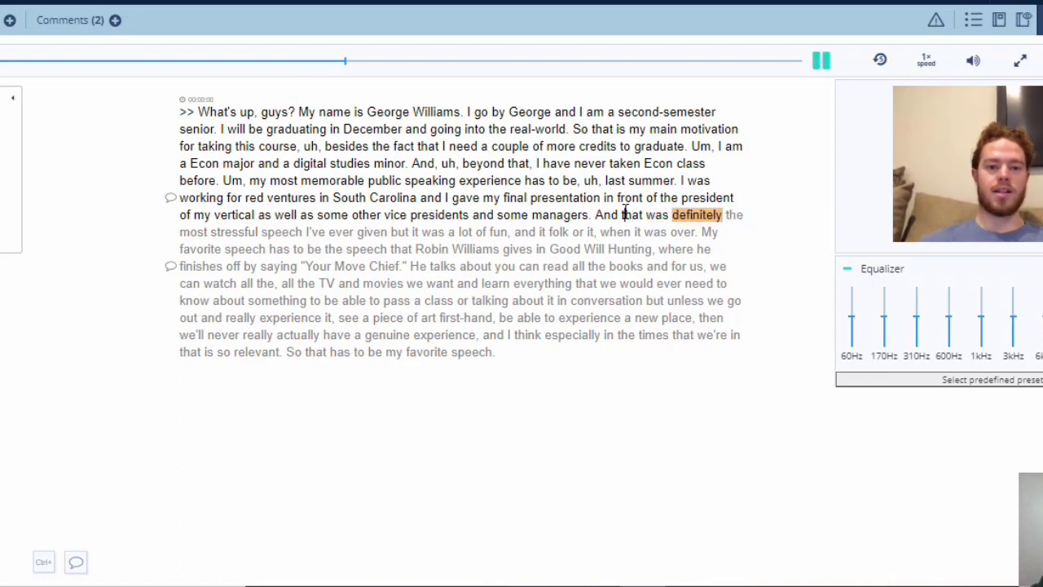
pyautogui.press('Tab')
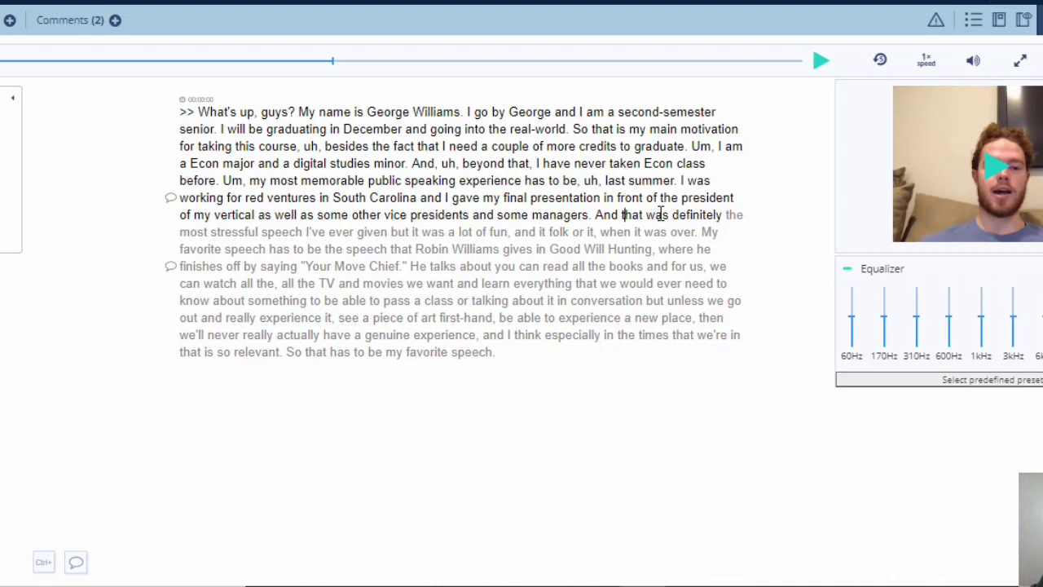
pyautogui.click(670, 212)
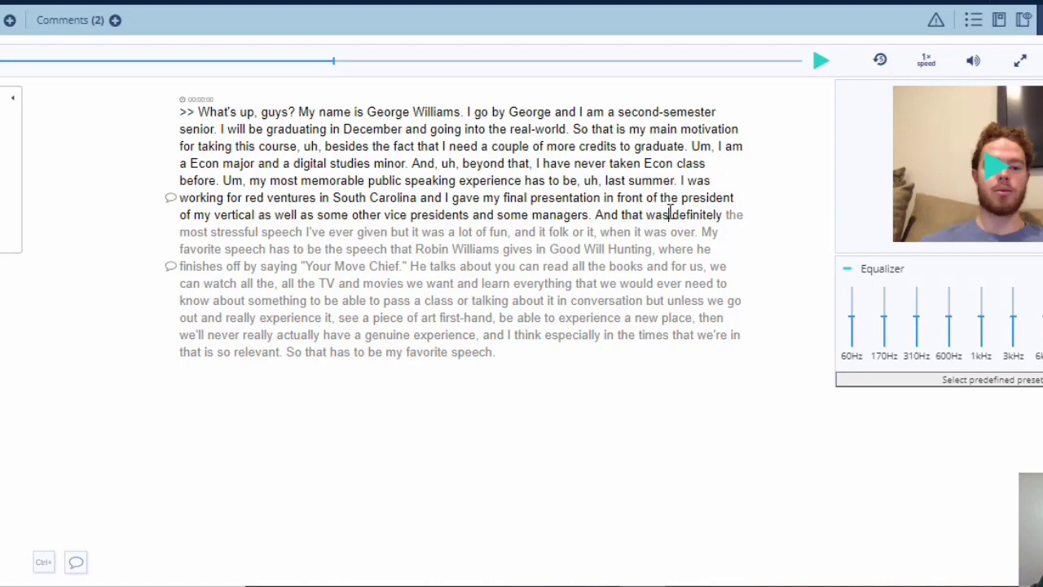
pyautogui.write('wa')
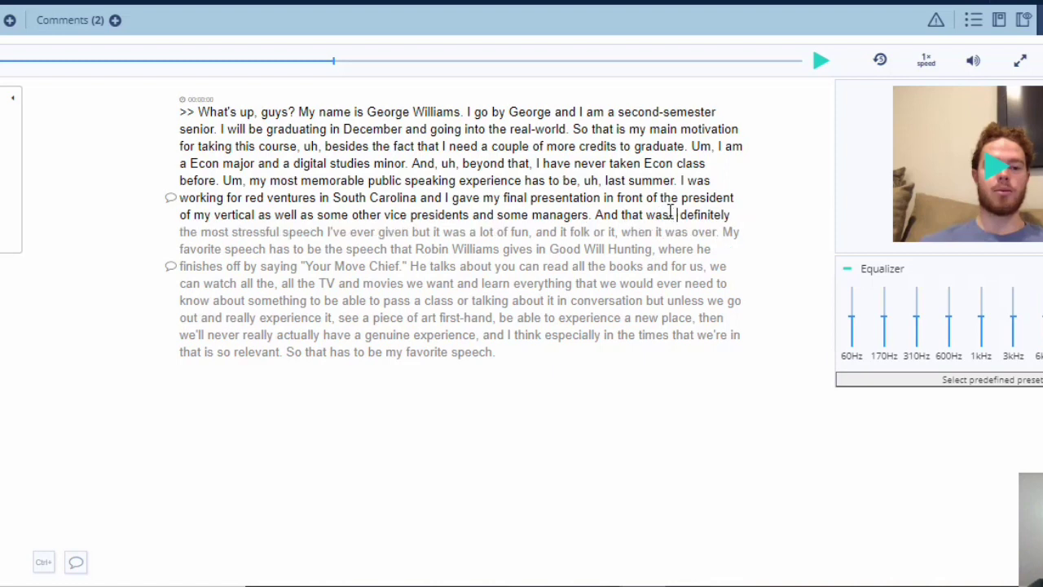
pyautogui.write('s')
pyautogui.press('Tab')
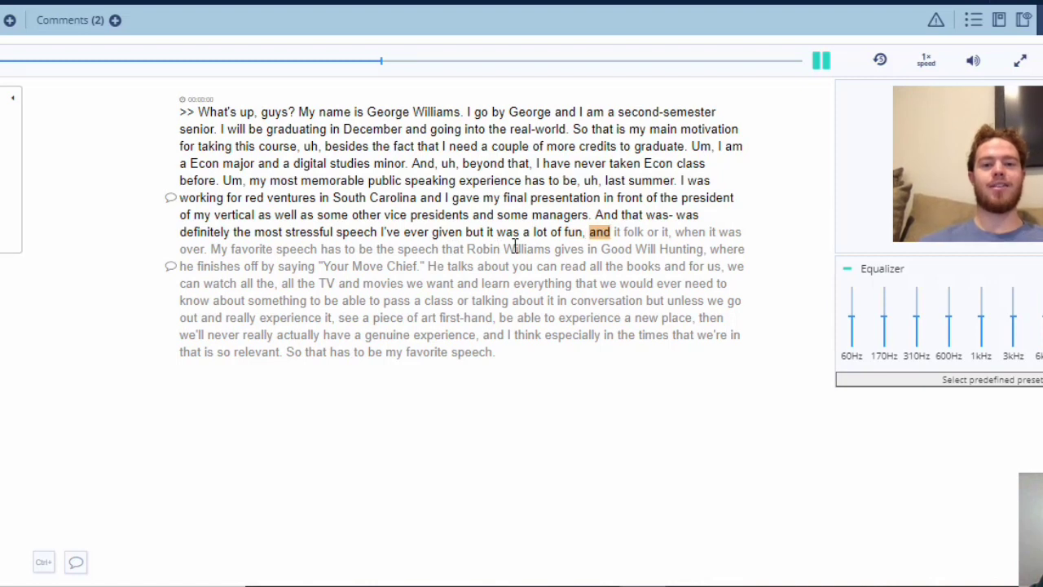
# Step: Correct "and it folk or it" to "and it, uh, folk it" before "when it was over"
pyautogui.click(618, 231)
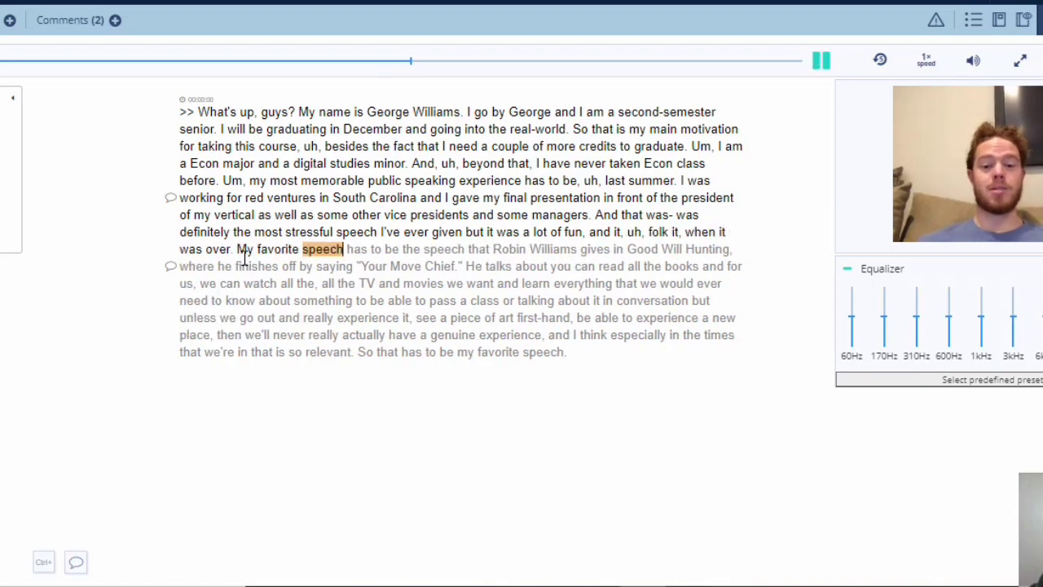
pyautogui.click(239, 253)
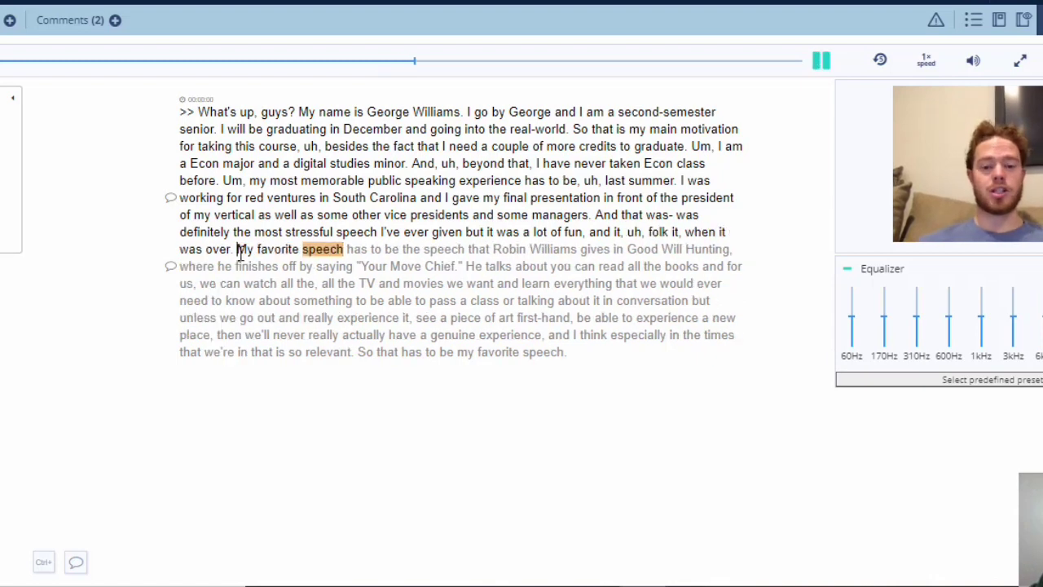
# Step: Insert the filler "Ah," before "My favorite speech" and make "my" lowercase
pyautogui.click(239, 253)
pyautogui.press('Delete')
pyautogui.write('m')
pyautogui.write('Ah,')
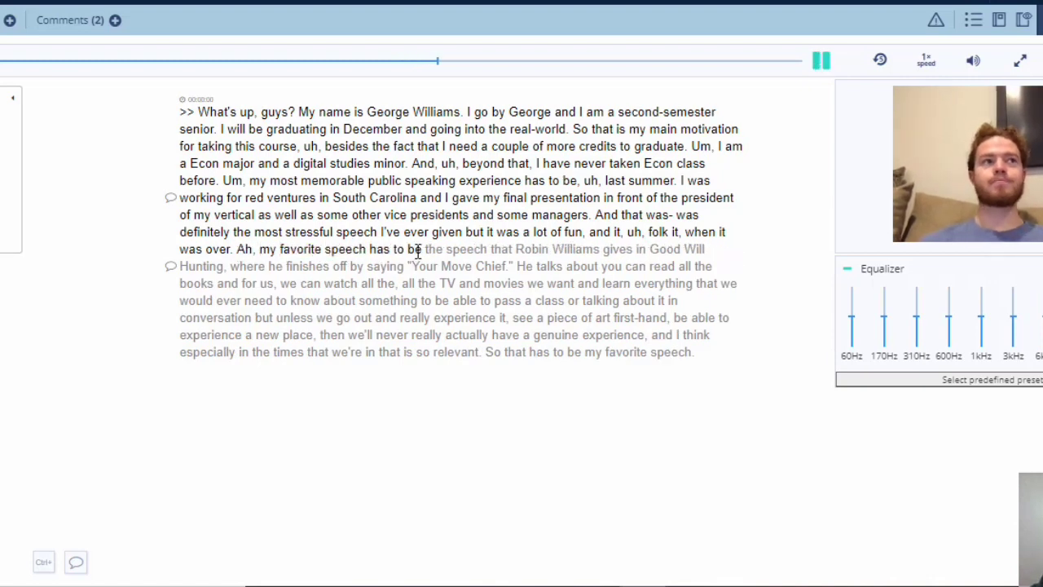
# Step: Add ", um," after "has to be" and transcribe the hesitations as "gives, uh, Will Hunting- in Good Will Hunting, where he- he finishes"
pyautogui.press('Escape')
pyautogui.write(', um,')
pyautogui.press('Escape')
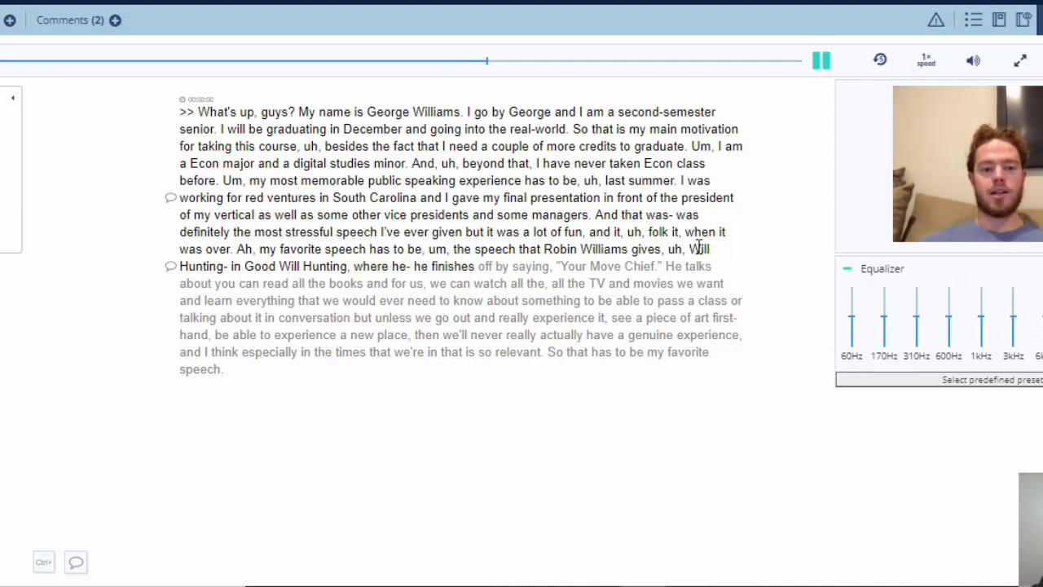
pyautogui.press('Tab')
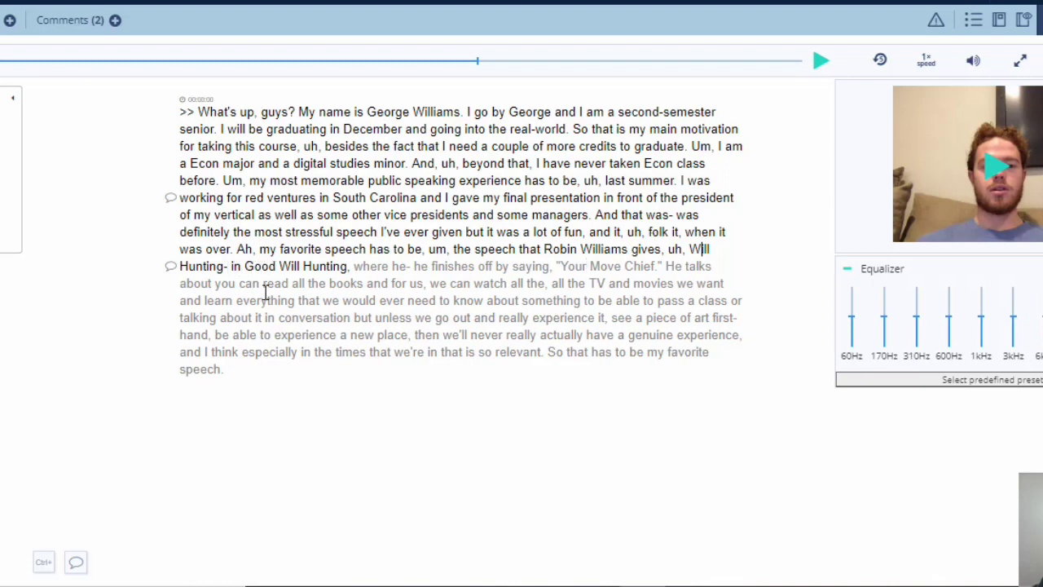
# Step: Look up the film title "Good Will Hunting" on Google from the transcript, and return to the transcript editor
pyautogui.click(277, 268)
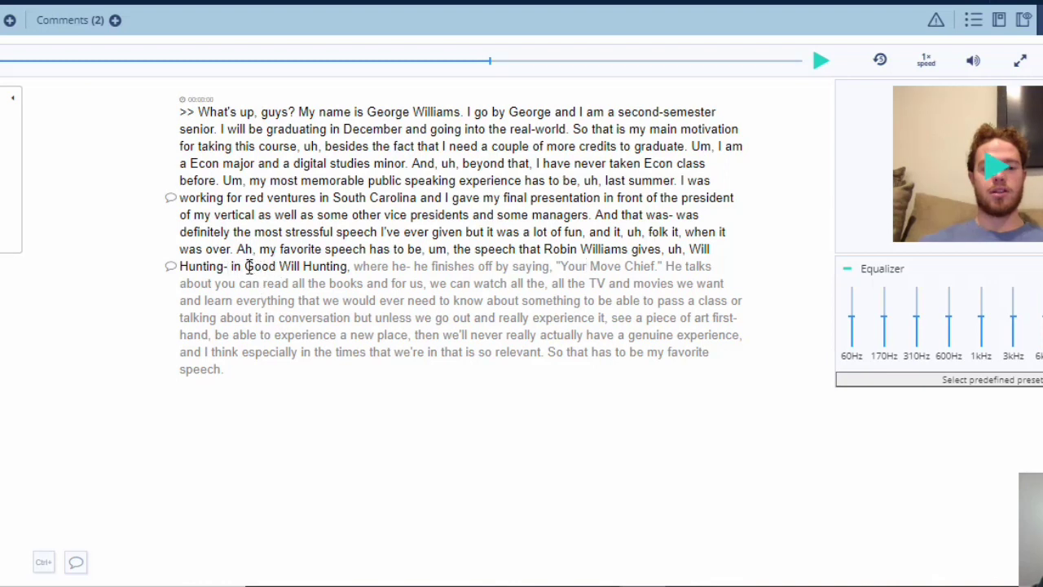
pyautogui.moveTo(247, 266); pyautogui.dragTo(348, 268)
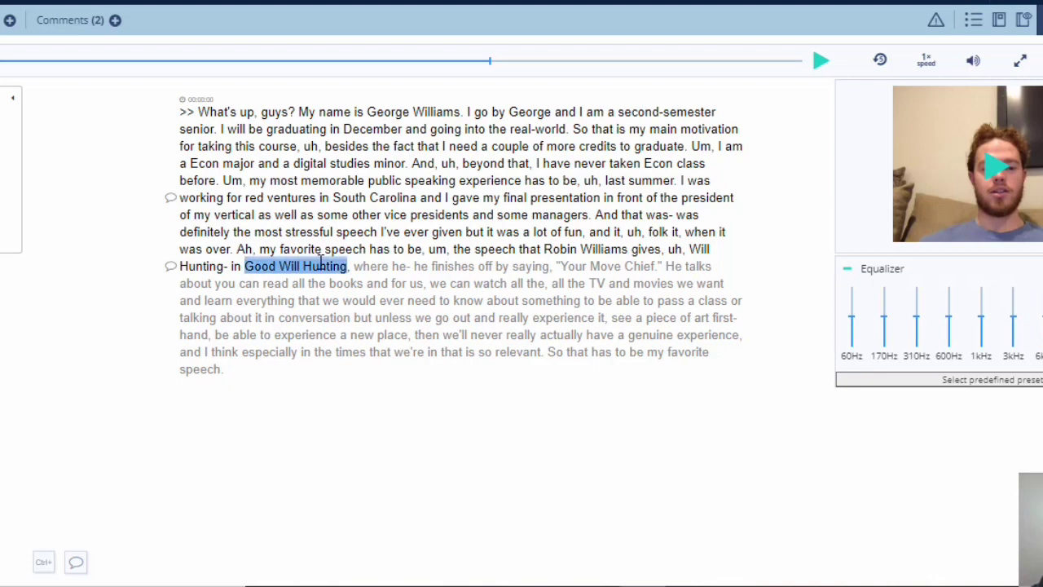
pyautogui.rightClick(320, 266)
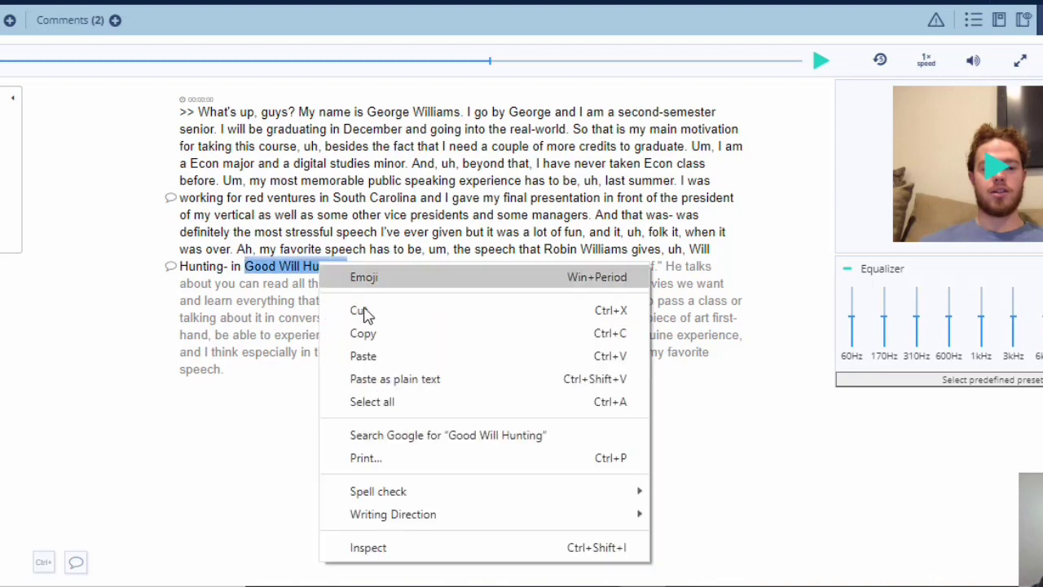
pyautogui.click(410, 435)
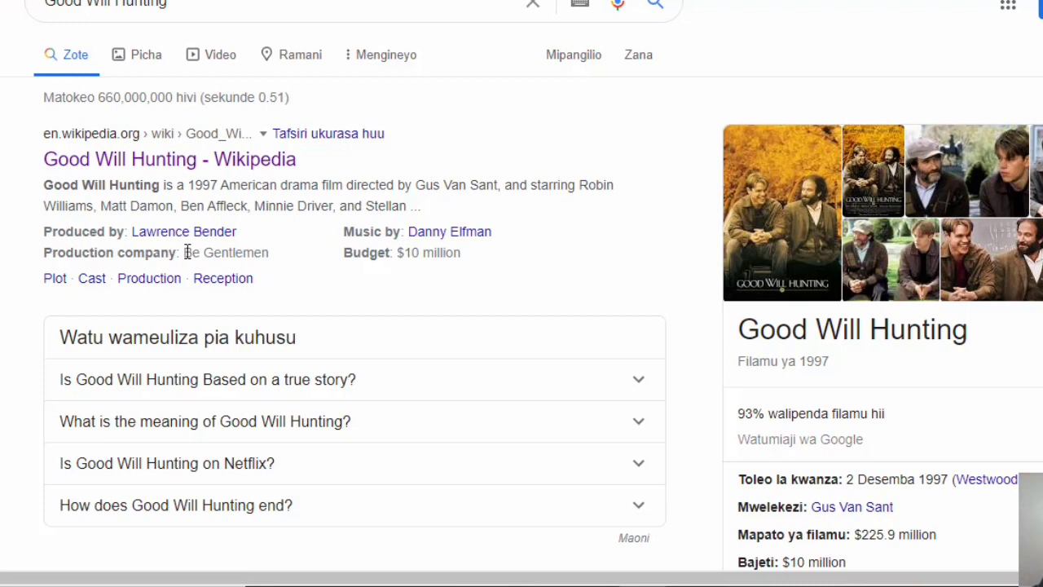
pyautogui.hotkey('alt', 'Tab')
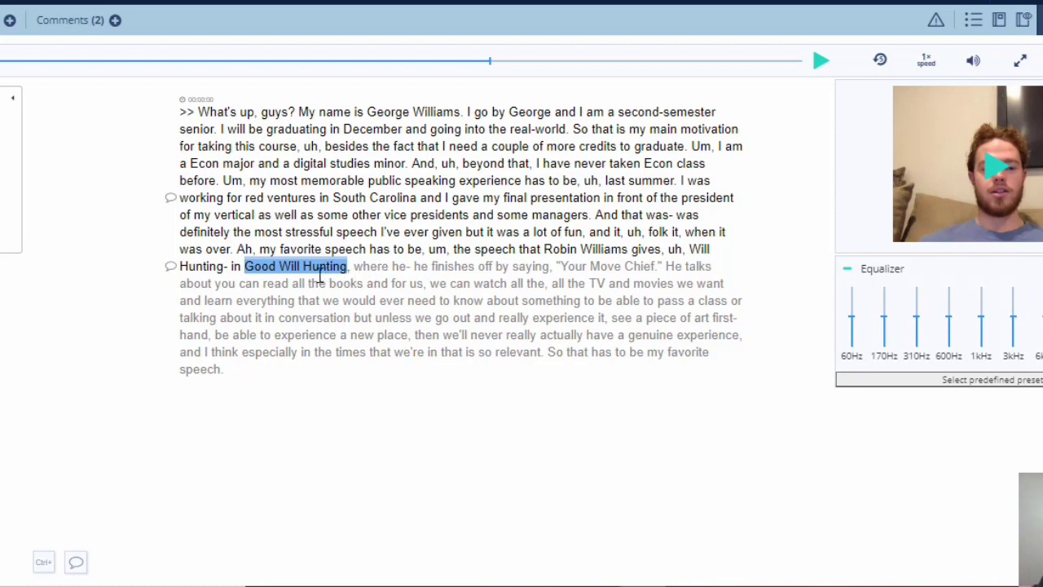
# Step: Listen on from "Good Will Hunting" and transcribe the stutter after "all the books" as "and- and for us"
pyautogui.click(260, 267)
pyautogui.press('Tab')
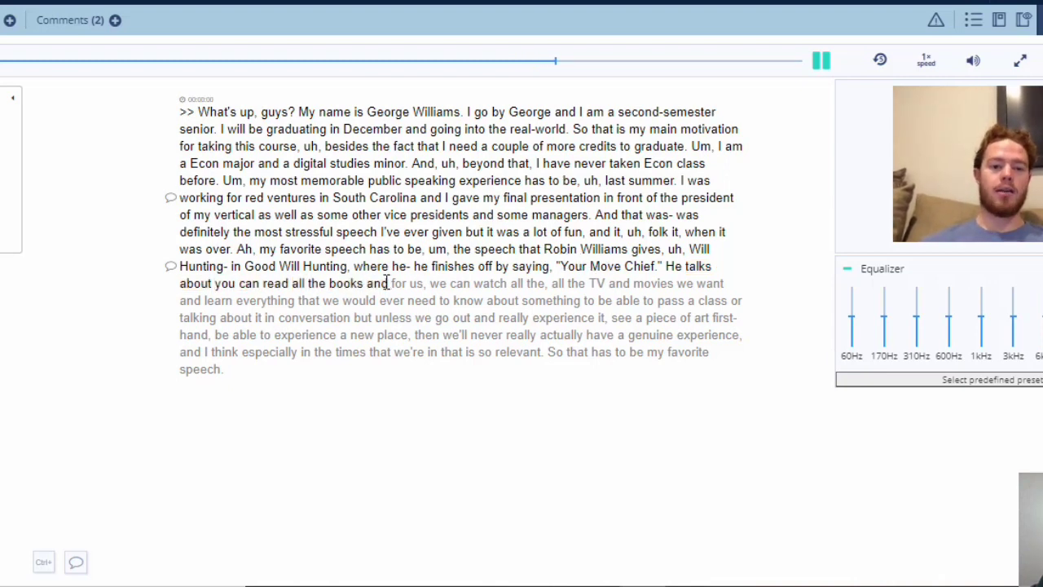
pyautogui.click(669, 261)
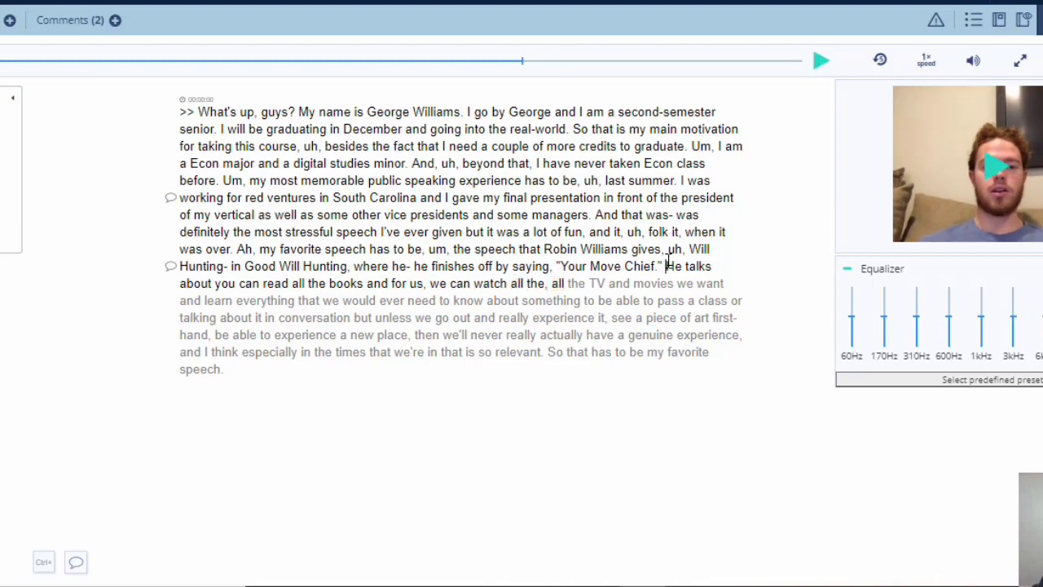
pyautogui.press('Tab')
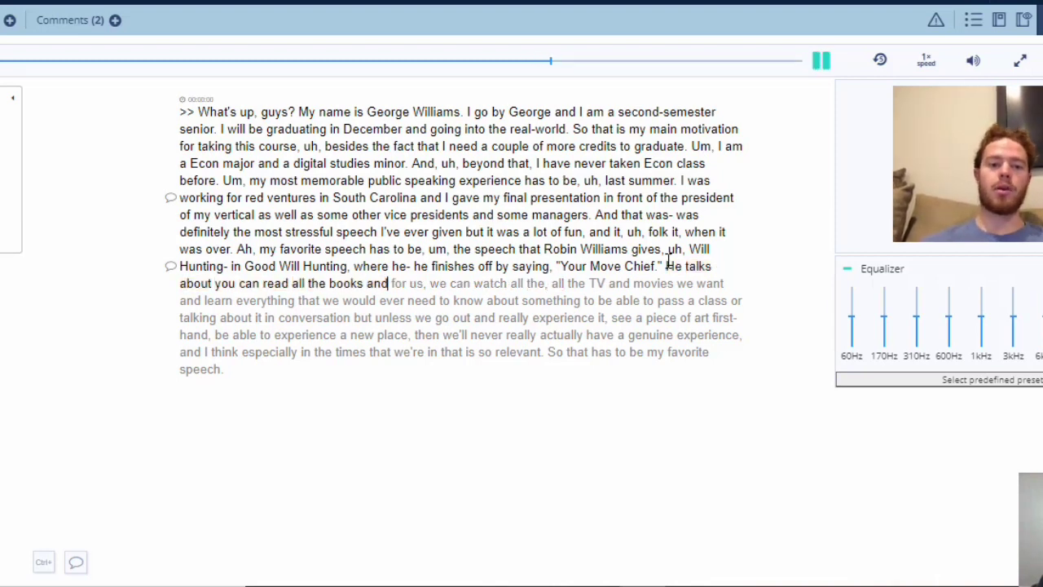
pyautogui.click(389, 282)
pyautogui.write('and')
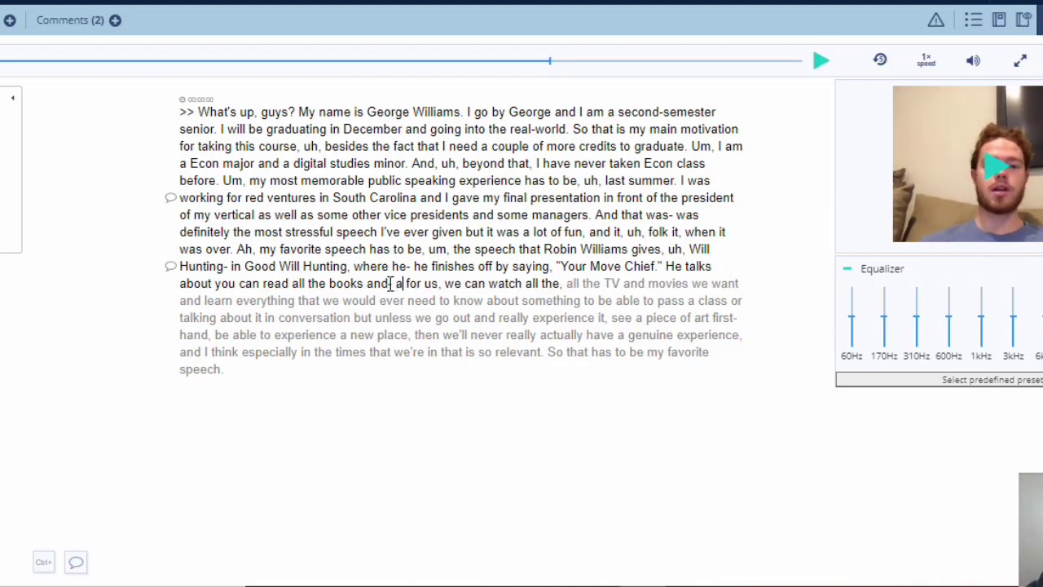
pyautogui.press('Tab')
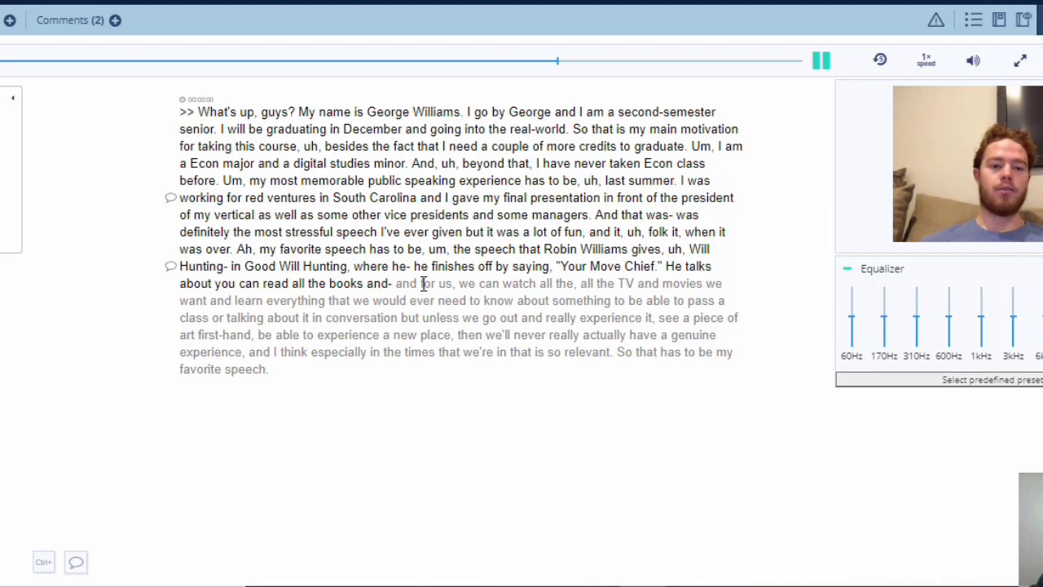
# Step: Replay the phrase about TV and movies and replace the comma in "all the, all the TV" with a stutter dash
pyautogui.click(550, 285)
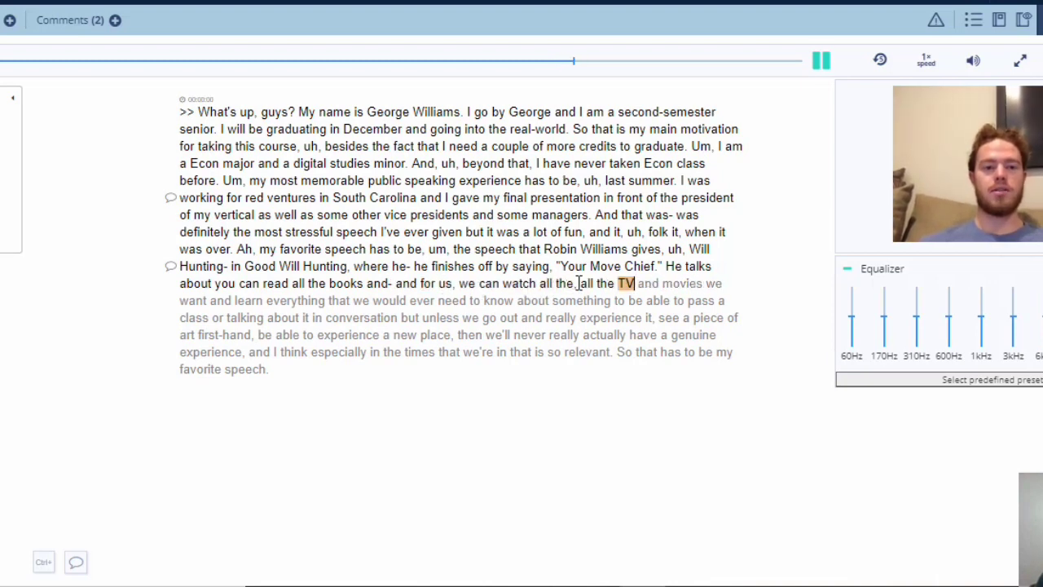
pyautogui.press('Tab')
pyautogui.click(577, 282)
pyautogui.press('BackSpace')
pyautogui.write('-')
pyautogui.press('Tab')
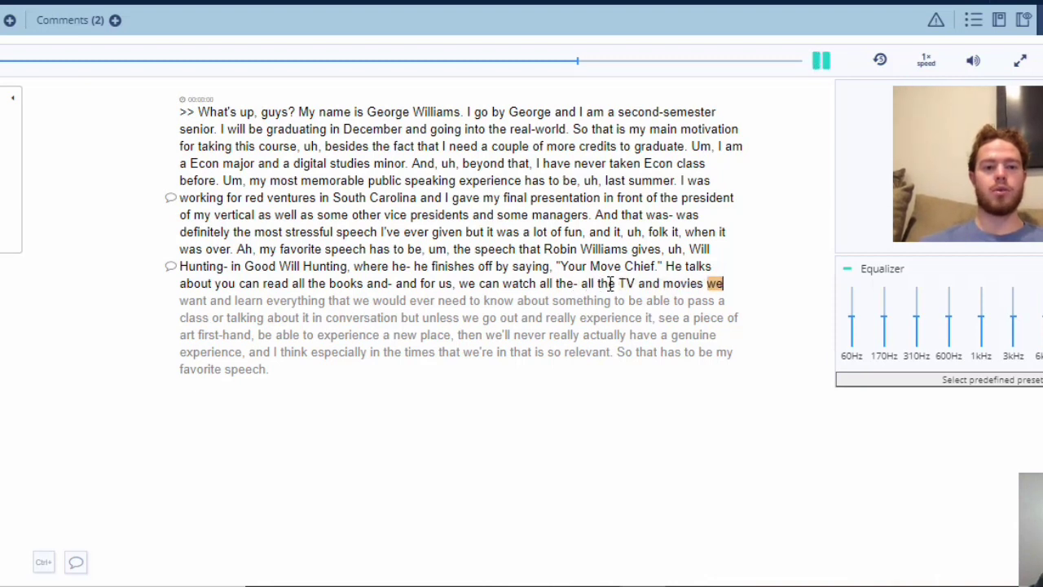
# Step: Replay the audio after "movies we want" and transcribe the stutter as "and- and learn everything"
pyautogui.click(201, 300)
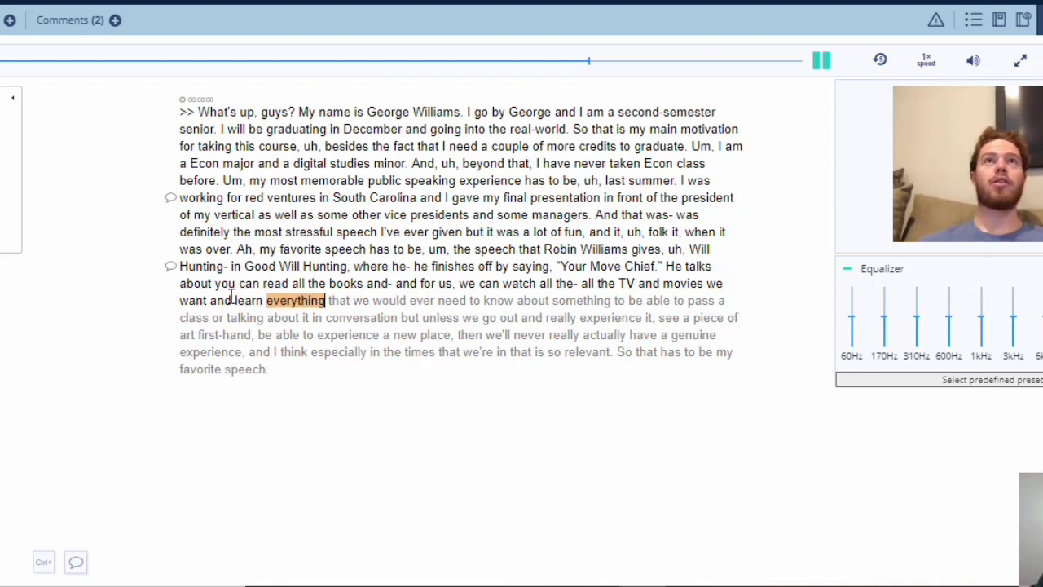
pyautogui.press('Tab')
pyautogui.write('- and')
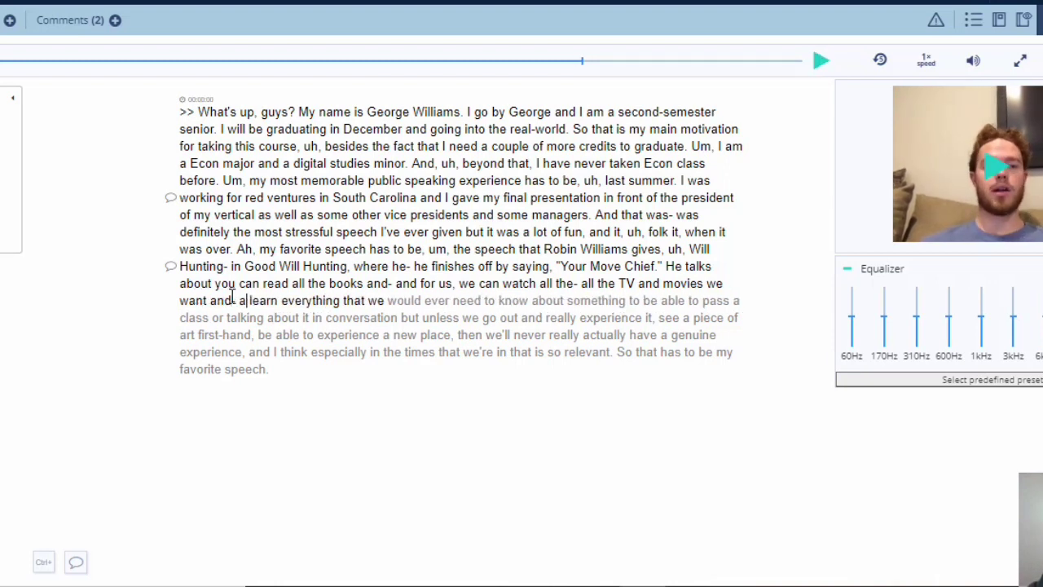
pyautogui.press('Tab')
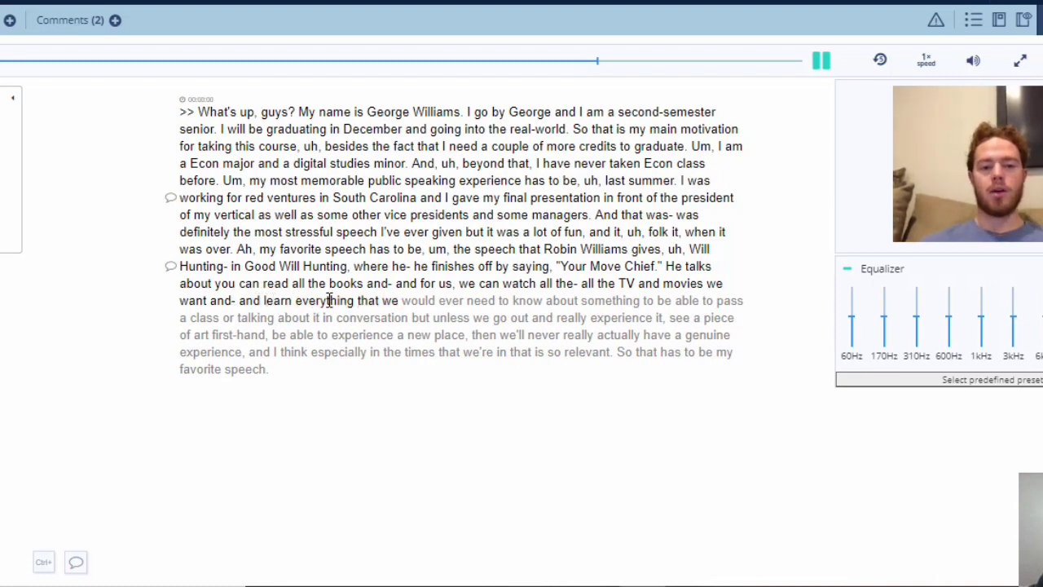
# Step: Replay the phrase "everything that we would ever need" and transcribe the stutter as "we would- would ever need"
pyautogui.click(390, 300)
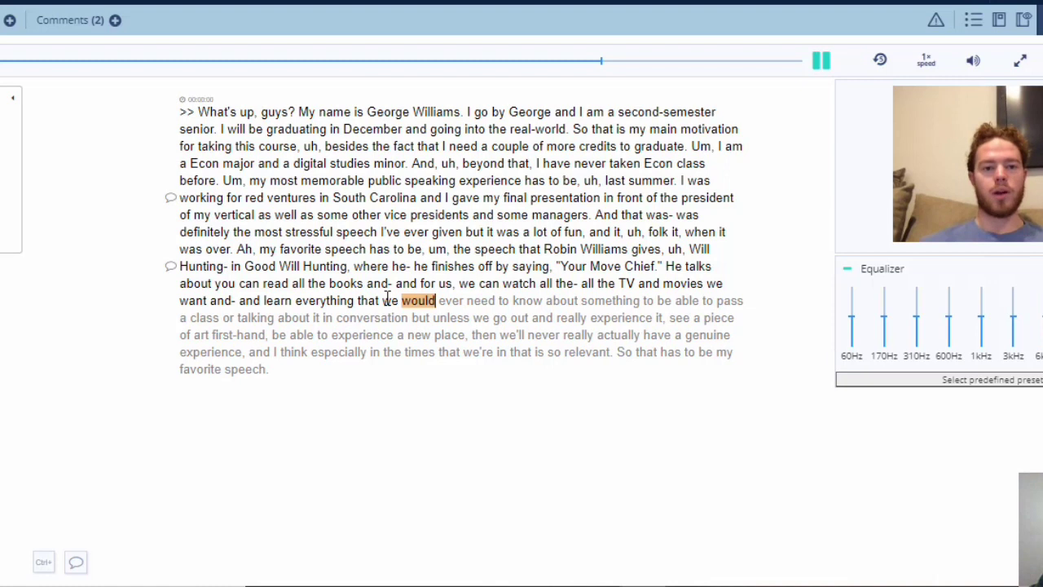
pyautogui.click(389, 300)
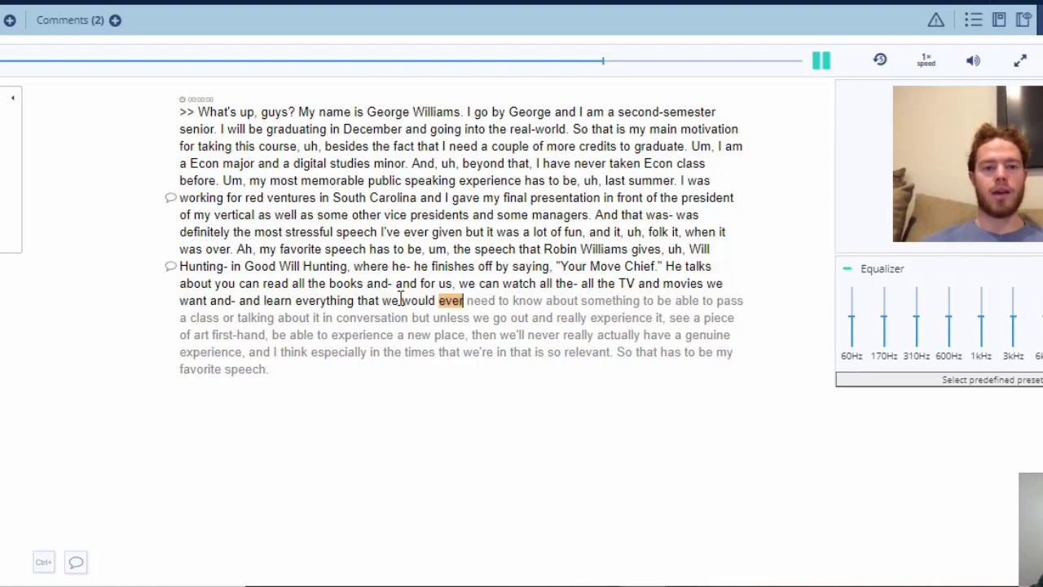
pyautogui.click(435, 299)
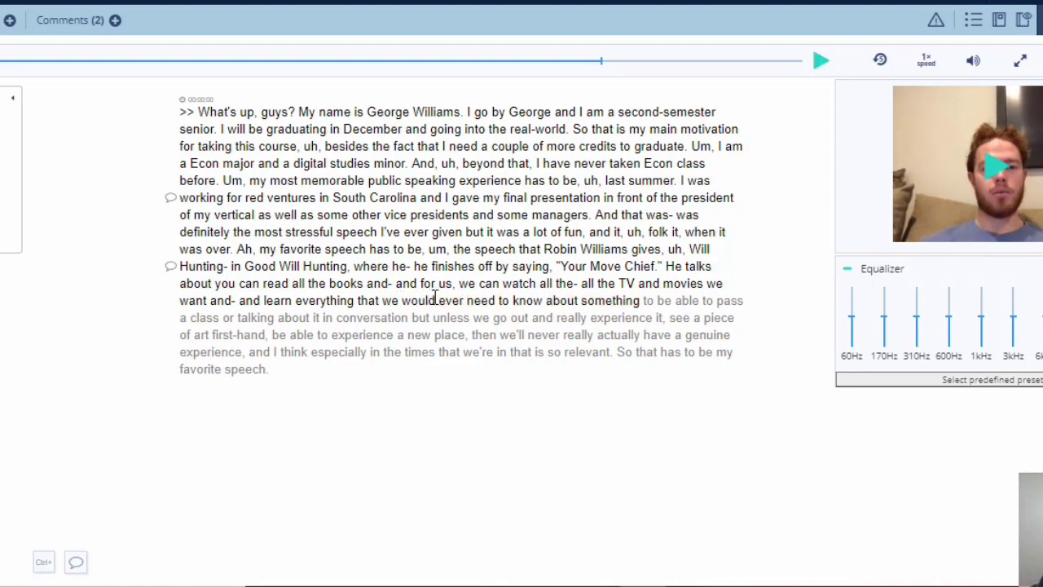
pyautogui.write('. wou')
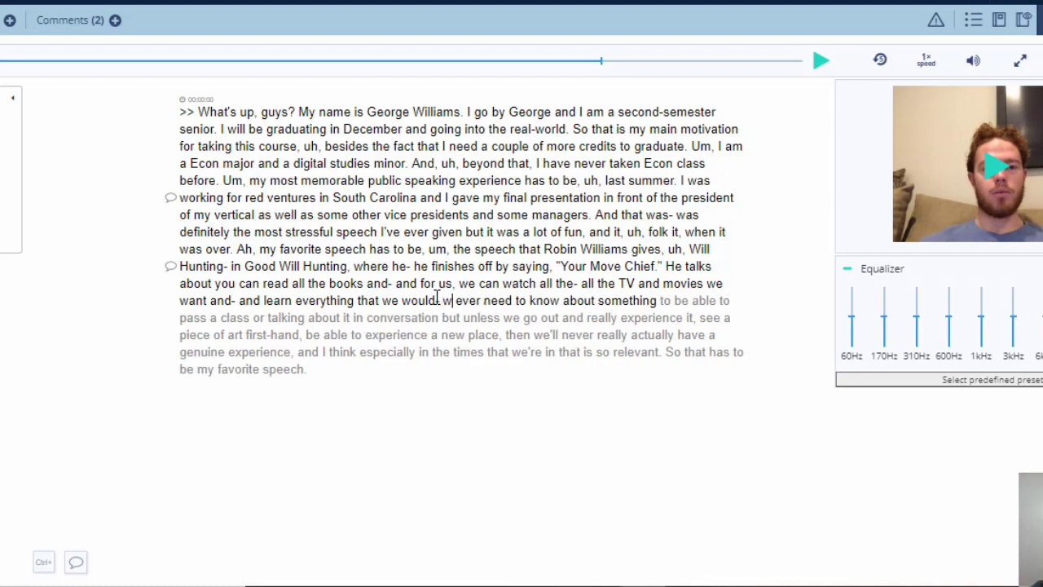
pyautogui.write('ld')
pyautogui.click(441, 300)
pyautogui.press('BackSpace')
pyautogui.write('-')
pyautogui.press('Tab')
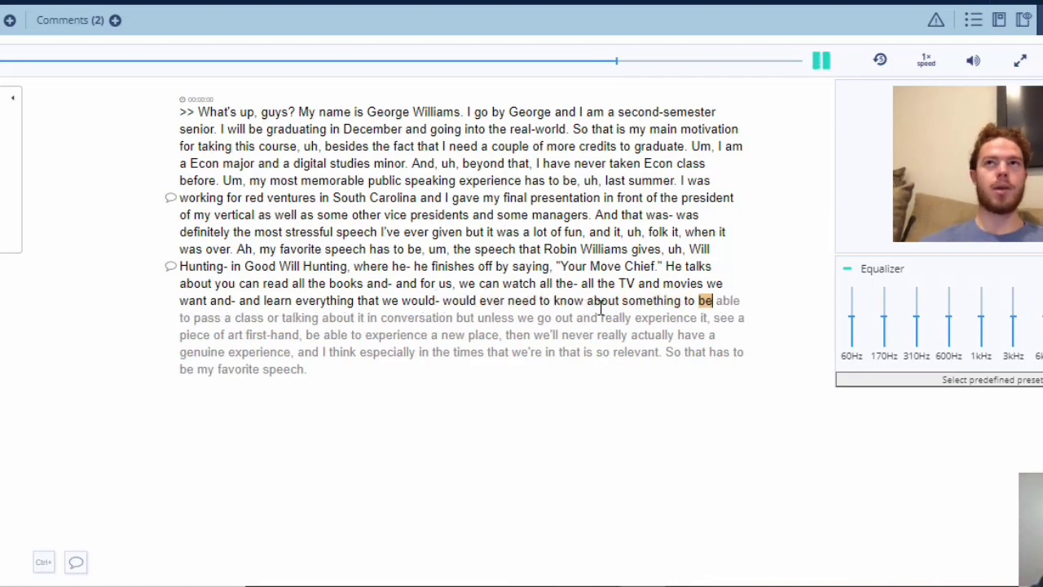
# Step: Check the audio from "something to be able" to the end and transcribe the stutter as "that is- is so relevant"
pyautogui.click(632, 302)
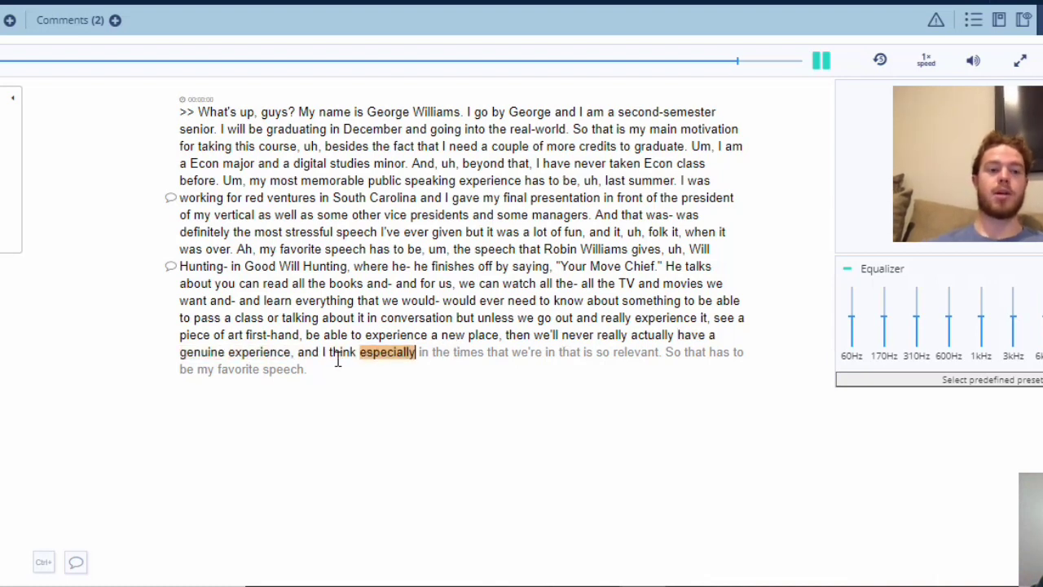
pyautogui.click(289, 355)
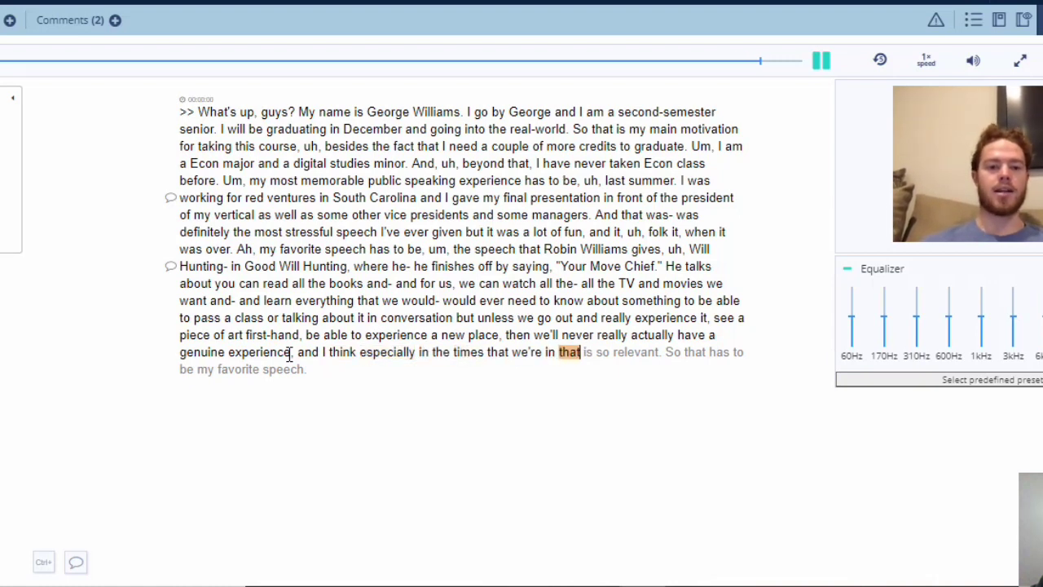
pyautogui.click(582, 349)
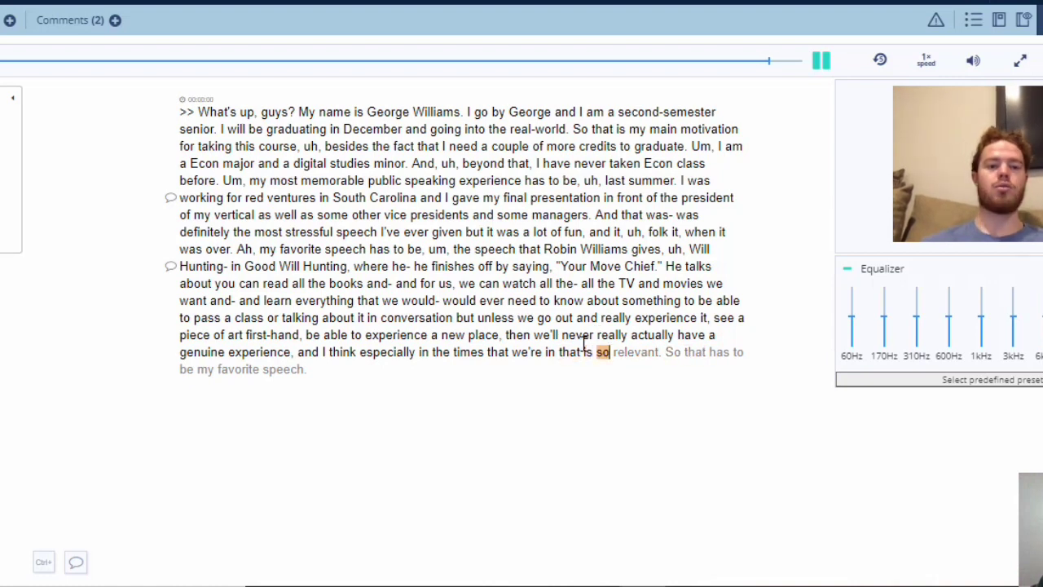
pyautogui.click(595, 348)
pyautogui.write('is')
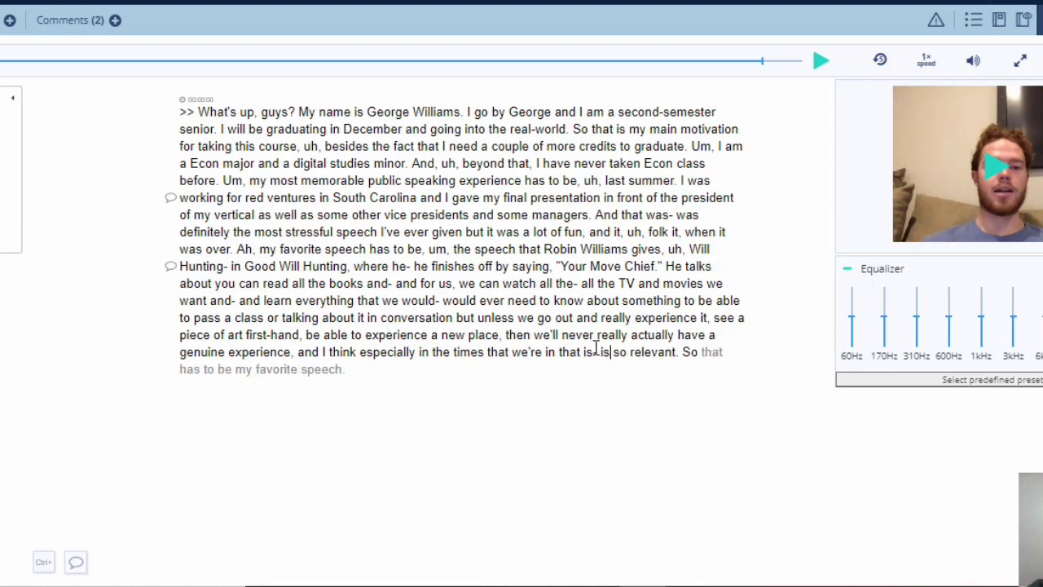
pyautogui.press('Tab')
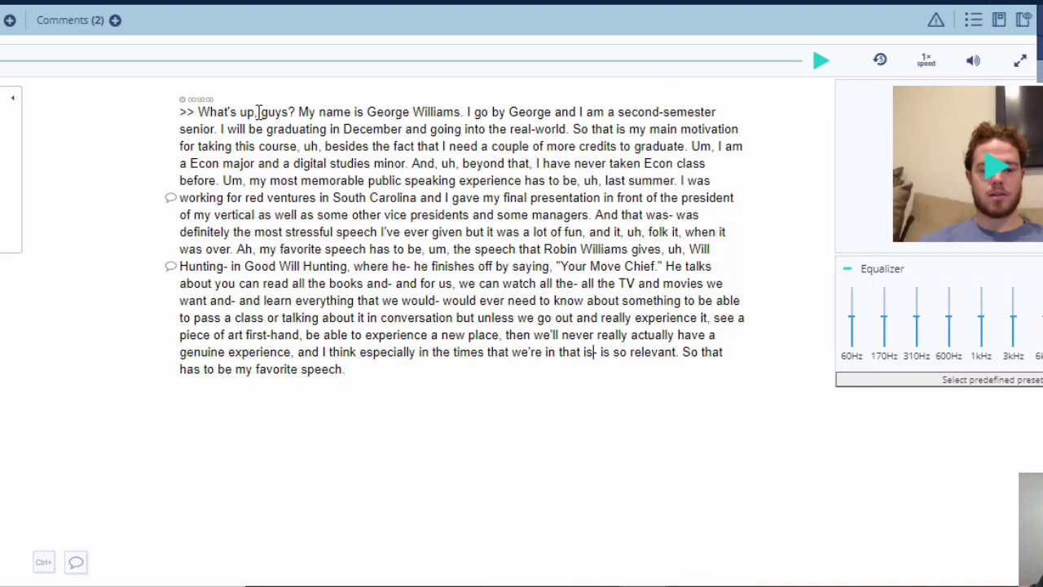
# Step: Play the transcript from its start and remove "So" after "real-world.", leaving the sentence opening as "That is my main motivation"
pyautogui.click(203, 114)
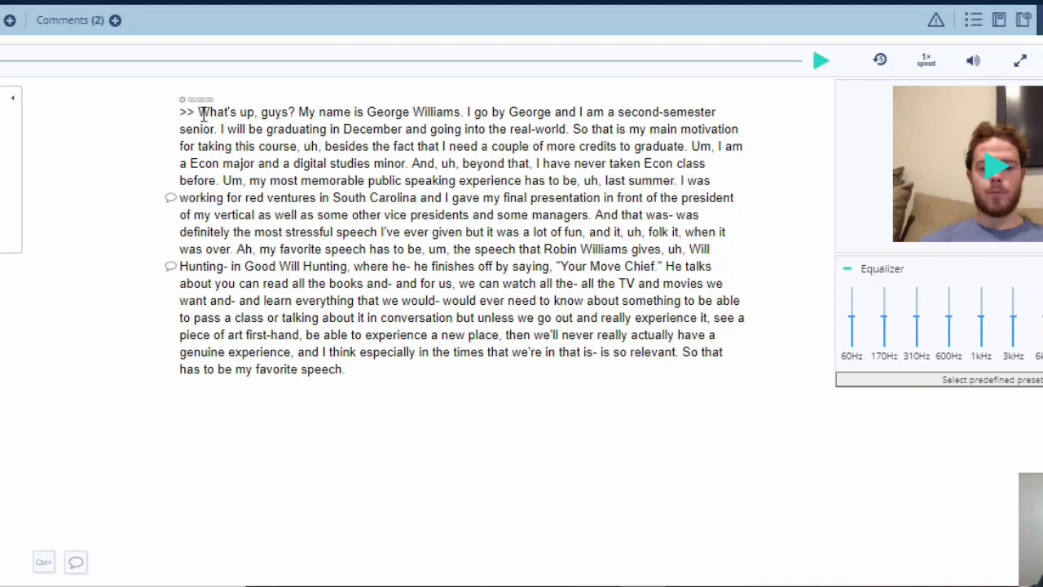
pyautogui.press('Tab')
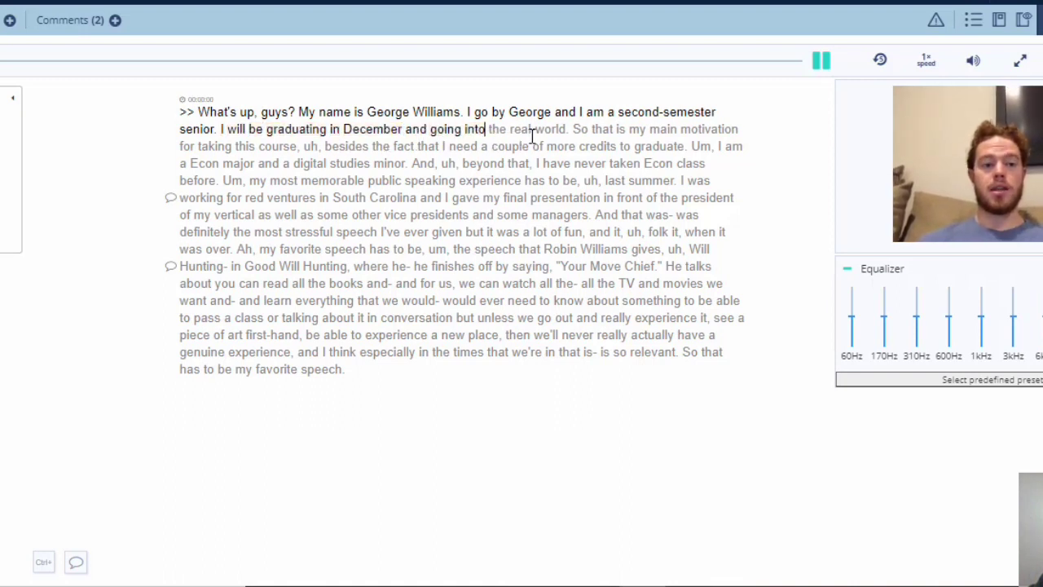
pyautogui.click(588, 130)
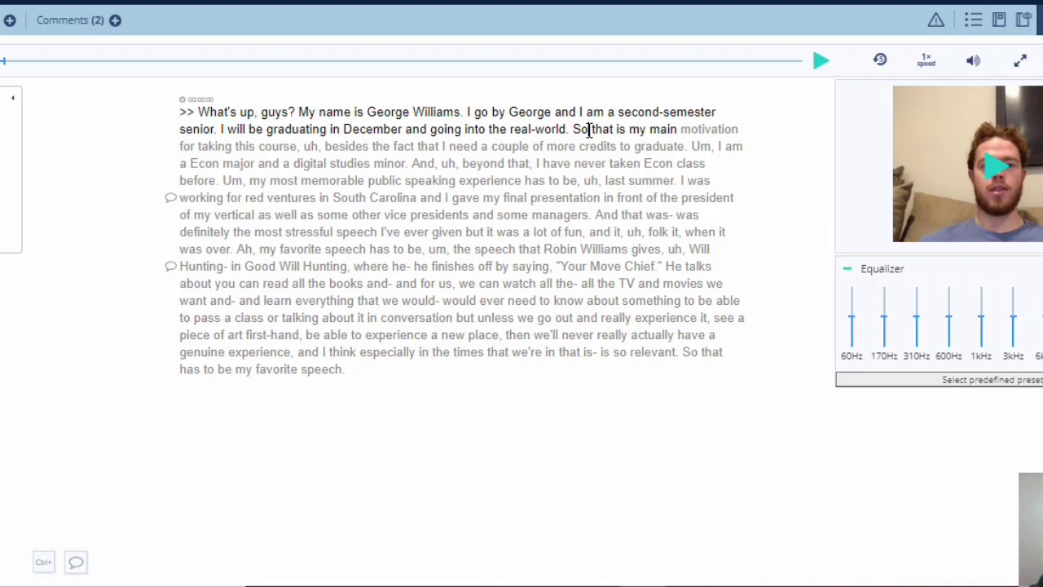
pyautogui.press('BackSpace')
pyautogui.press('BackSpace')
pyautogui.press('BackSpace')
pyautogui.press('BackSpace')
pyautogui.write('.')
pyautogui.press('Tab')
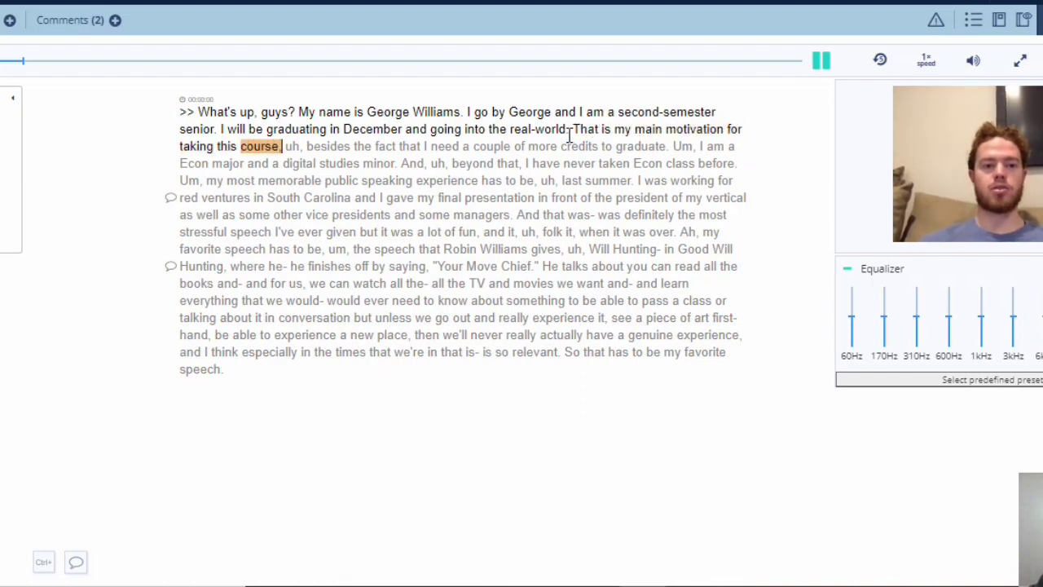
# Step: Delete the filler ", uh," between "this course" and "besides the fact", and resume listening through "graduate"
pyautogui.click(271, 147)
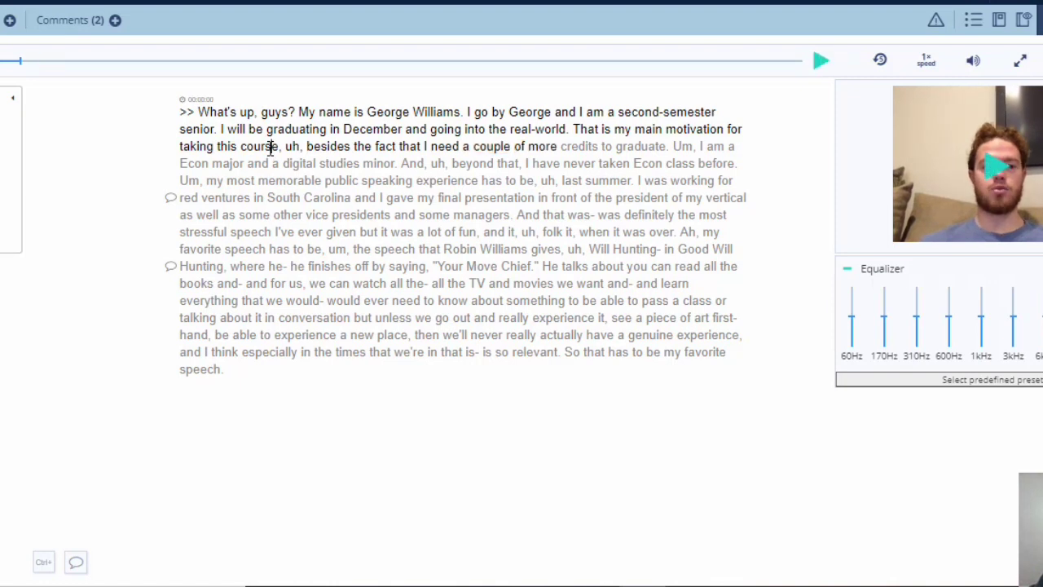
pyautogui.click(303, 147)
pyautogui.press('BackSpace')
pyautogui.press('BackSpace')
pyautogui.press('BackSpace')
pyautogui.press('BackSpace')
pyautogui.press('Tab')
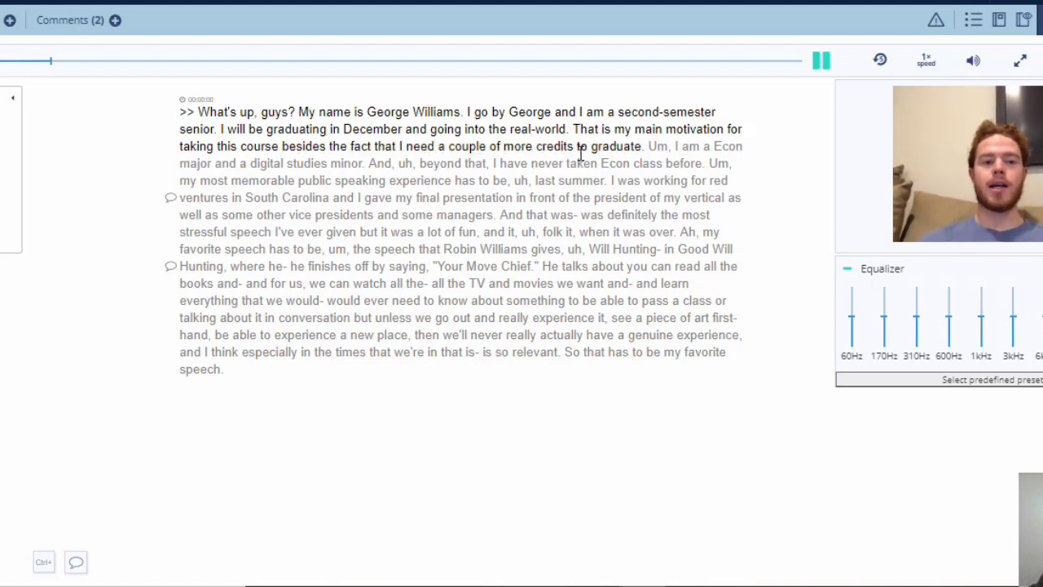
pyautogui.write('.')
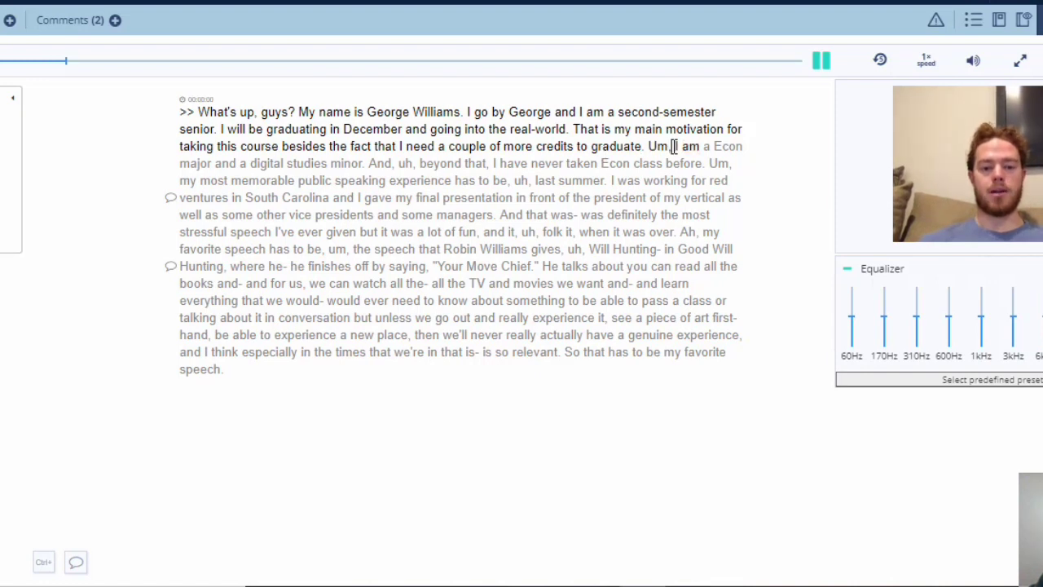
# Step: Delete the filler "Um," before "I am a Econ major" and resume listening through "digital studies minor"
pyautogui.press('Tab')
pyautogui.press('BackSpace')
pyautogui.press('BackSpace')
pyautogui.press('BackSpace')
pyautogui.press('BackSpace')
pyautogui.press('BackSpace')
pyautogui.press('Tab')
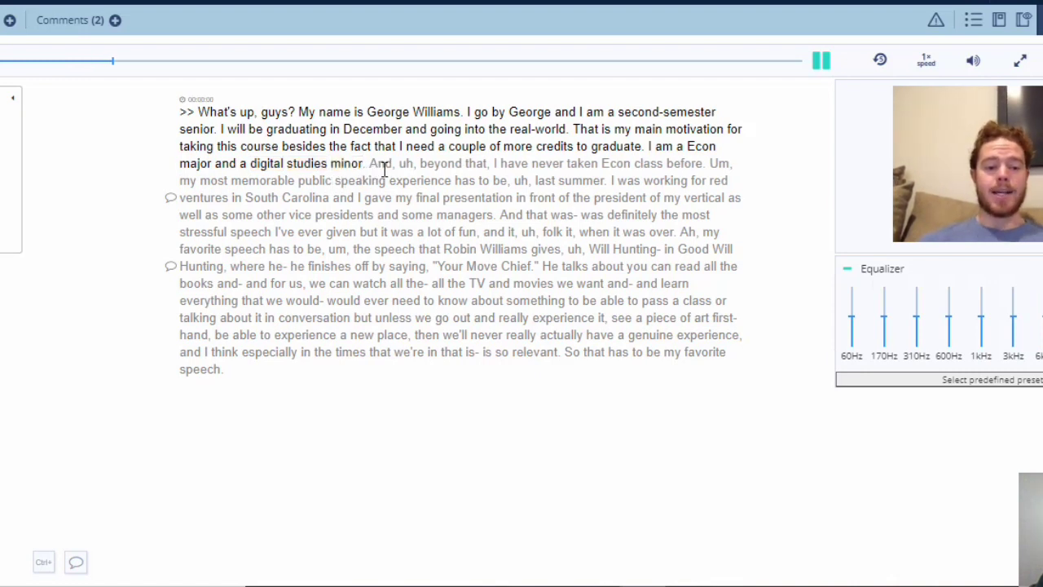
# Step: Remove "And, uh," after "digital studies minor." so the sentence opens with "Beyond that"
pyautogui.click(414, 163)
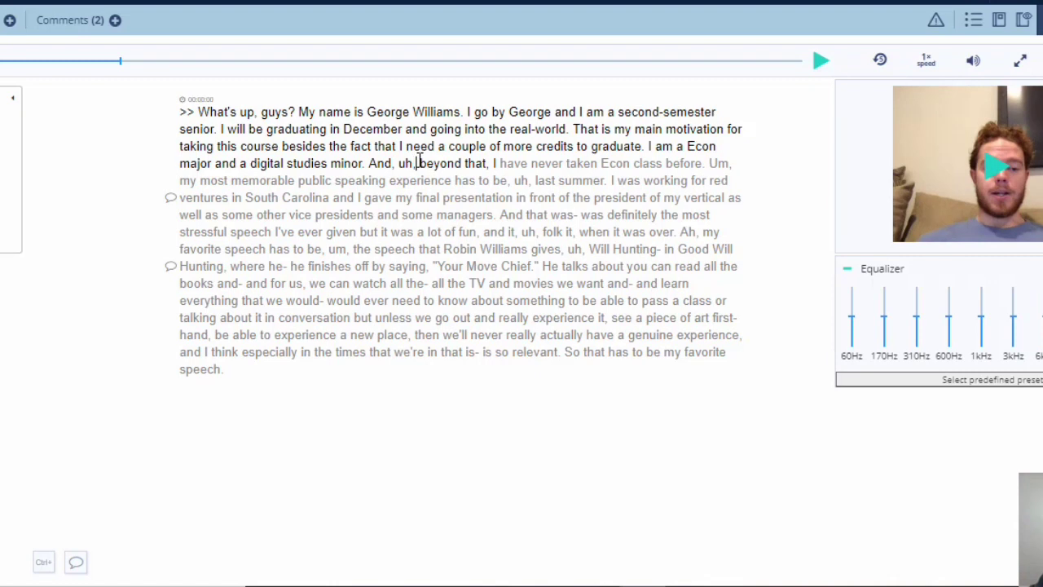
pyautogui.press('BackSpace')
pyautogui.press('BackSpace')
pyautogui.press('BackSpace')
pyautogui.press('BackSpace')
pyautogui.press('BackSpace')
pyautogui.press('BackSpace')
pyautogui.press('BackSpace')
pyautogui.press('BackSpace')
pyautogui.press('BackSpace')
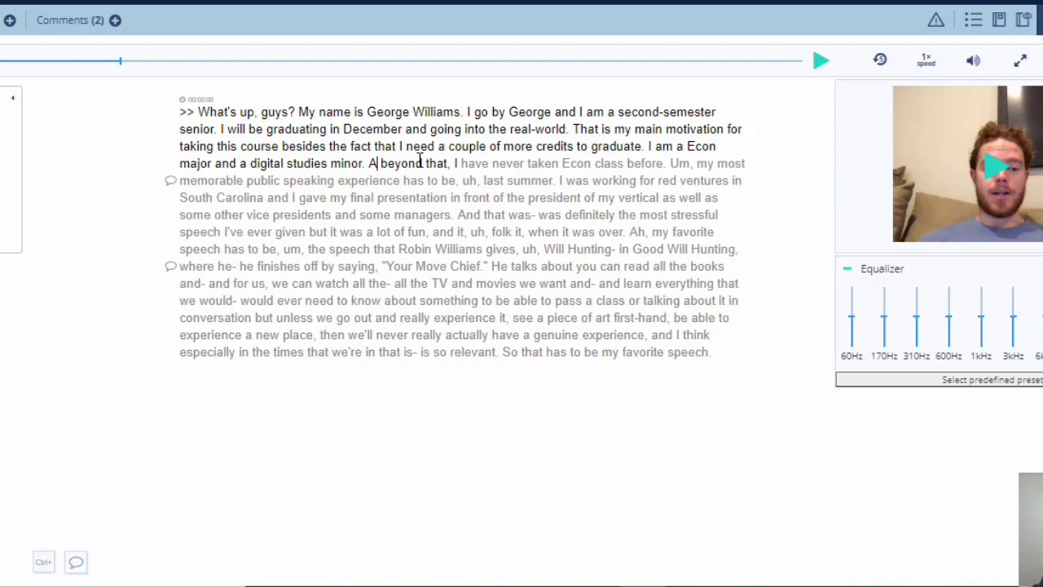
pyautogui.press('Delete')
pyautogui.write('B')
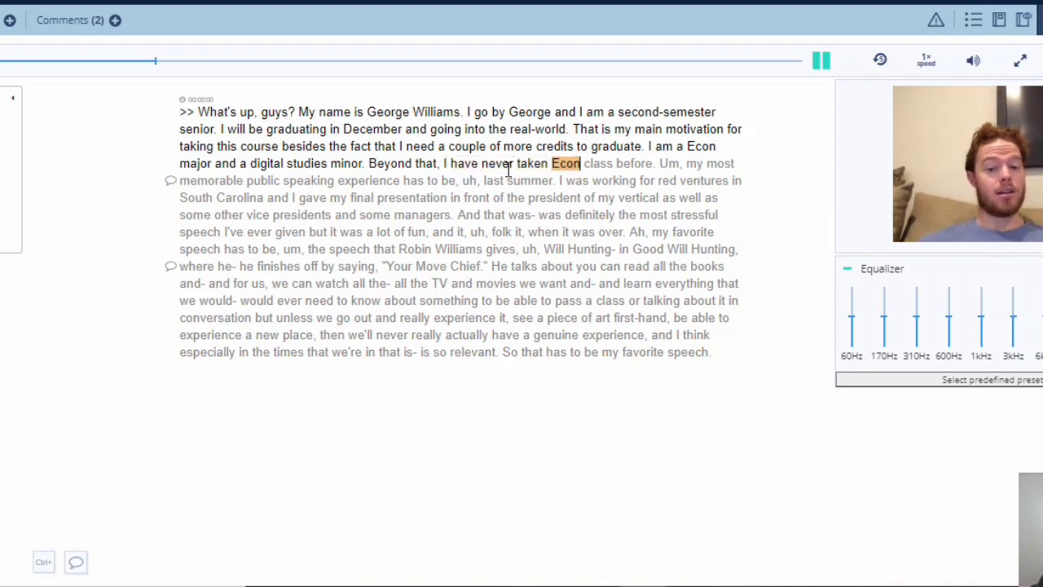
# Step: Remove "Um," after "Econ class before." so the sentence opens with "My most memorable", and resume listening
pyautogui.click(685, 159)
pyautogui.press('Tab')
pyautogui.press('BackSpace')
pyautogui.press('BackSpace')
pyautogui.press('BackSpace')
pyautogui.press('BackSpace')
pyautogui.press('BackSpace')
pyautogui.write('.')
pyautogui.press('Tab')
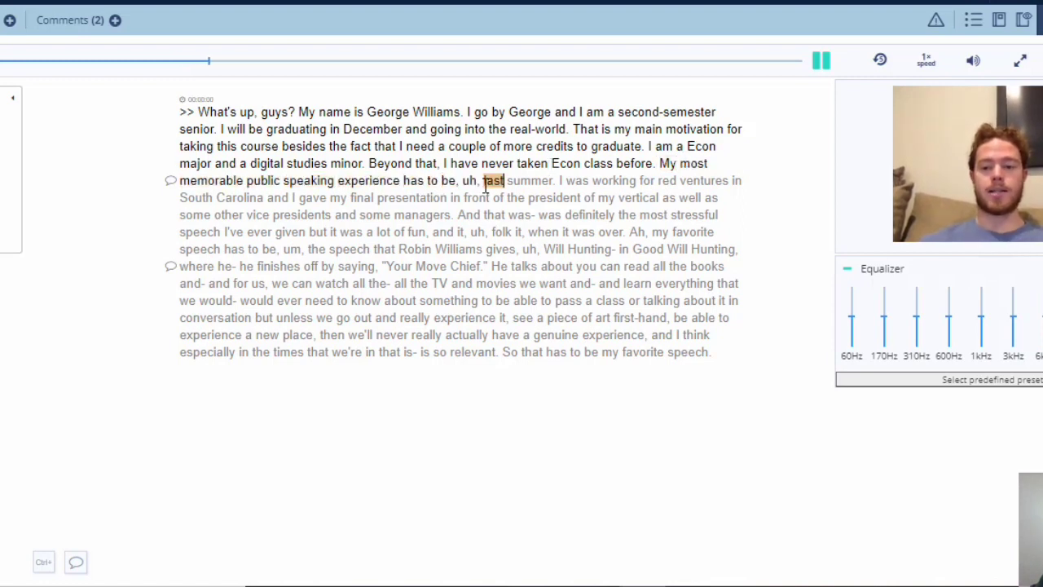
# Step: Delete the filler ", uh," between "experience has to be" and "last summer", and resume playback
pyautogui.press('Tab')
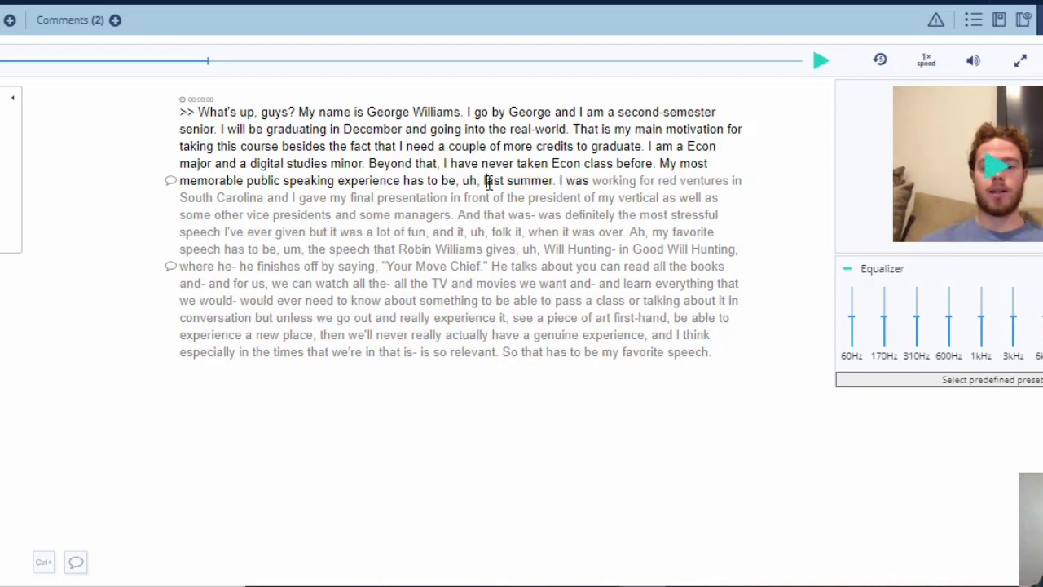
pyautogui.press('BackSpace')
pyautogui.press('BackSpace')
pyautogui.press('BackSpace')
pyautogui.press('BackSpace')
pyautogui.press('BackSpace')
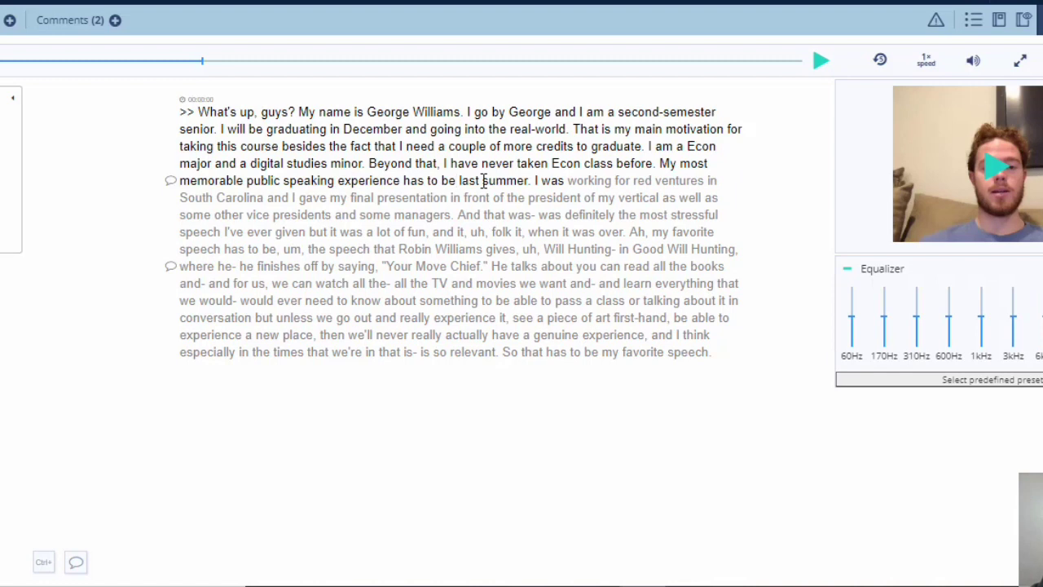
pyautogui.hotkey('ctrl', 'space')
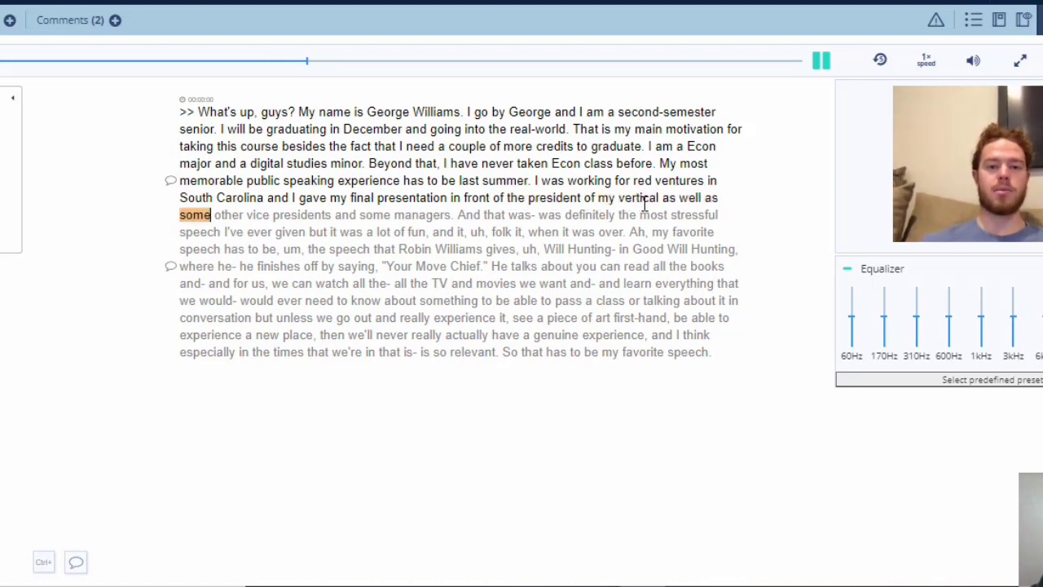
# Step: Remove "And" after "some managers." so the sentence opens with "That was", and replay that passage
pyautogui.click(477, 213)
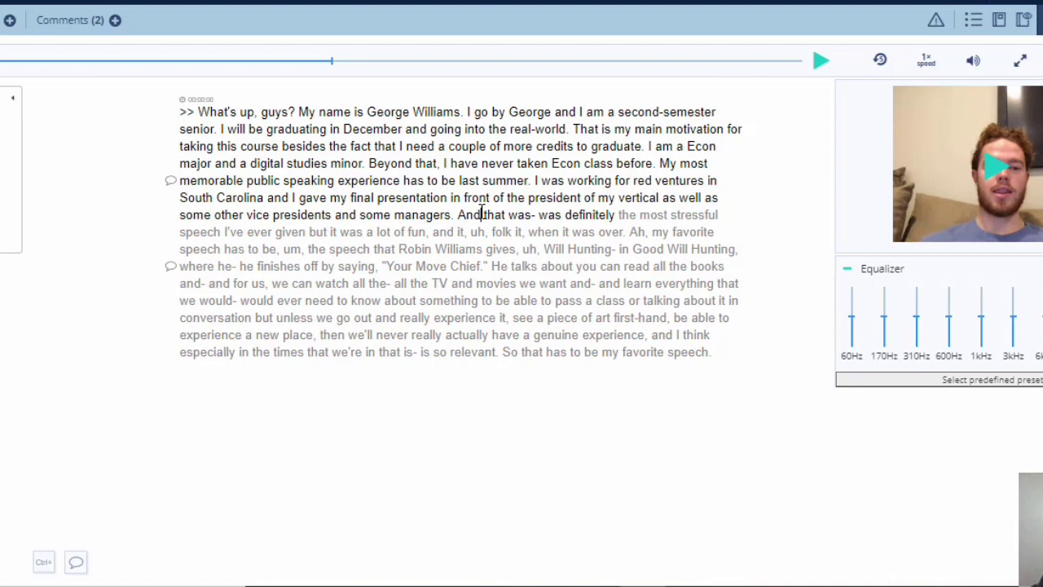
pyautogui.press('BackSpace')
pyautogui.press('BackSpace')
pyautogui.press('BackSpace')
pyautogui.press('BackSpace')
pyautogui.press('BackSpace')
pyautogui.write('.')
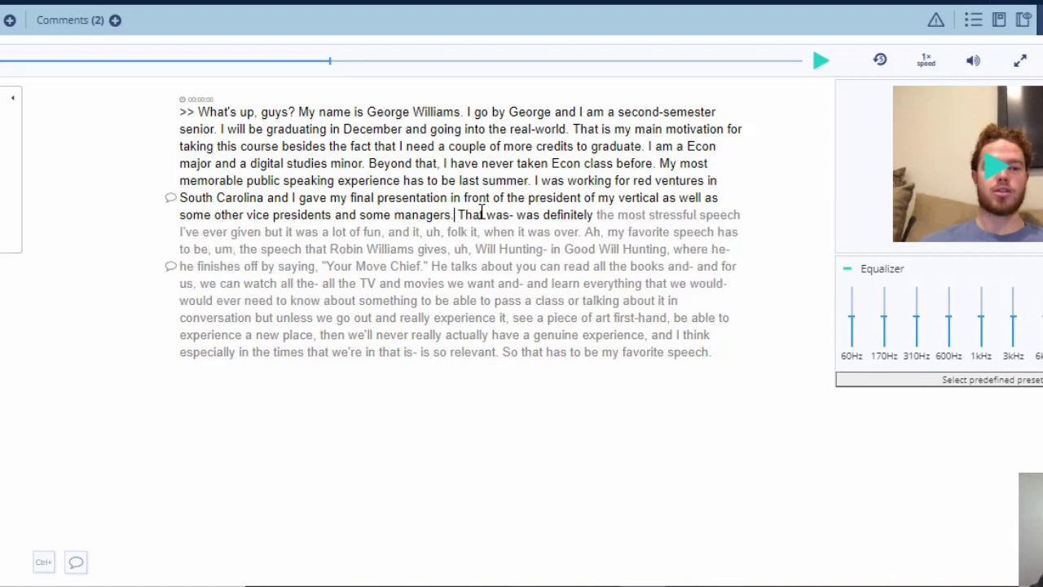
pyautogui.press('Tab')
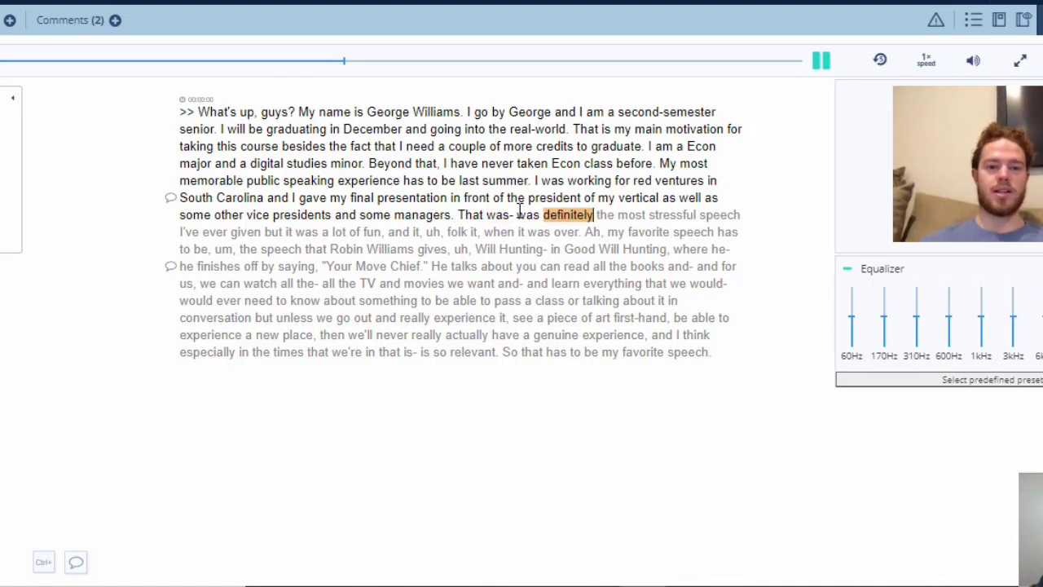
# Step: Remove the repeated "was-" so the phrase reads "That was definitely the most stressful speech", and resume listening
pyautogui.press('Tab')
pyautogui.click(519, 214)
pyautogui.press('BackSpace')
pyautogui.press('BackSpace')
pyautogui.press('BackSpace')
pyautogui.press('BackSpace')
pyautogui.press('BackSpace')
pyautogui.press('Tab')
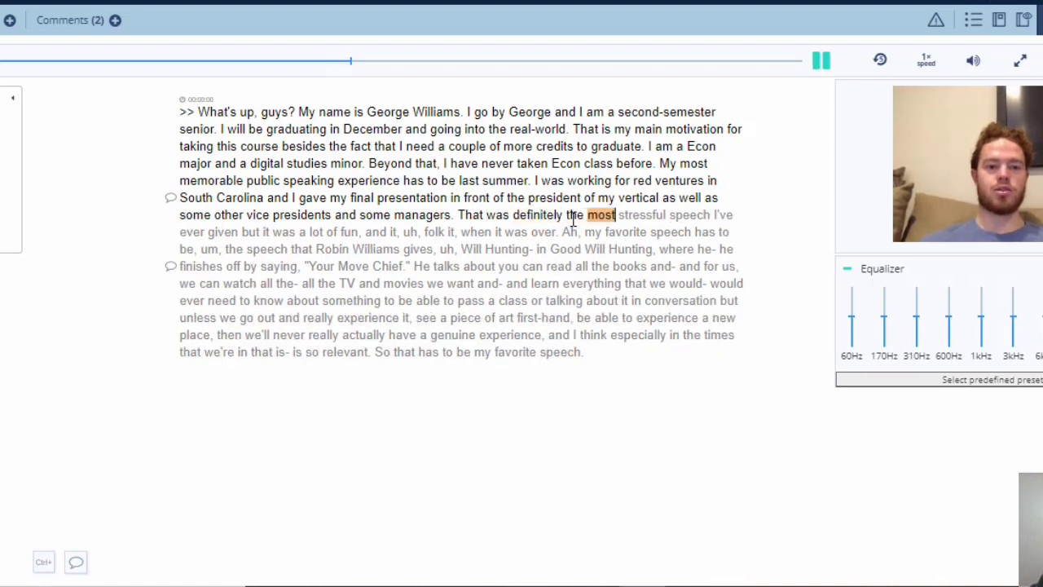
# Step: Delete "uh," from "and it, uh, folk it" and remove "Ah," so the following sentence opens with "My favorite speech"
pyautogui.doubleClick(415, 233)
pyautogui.press('BackSpace')
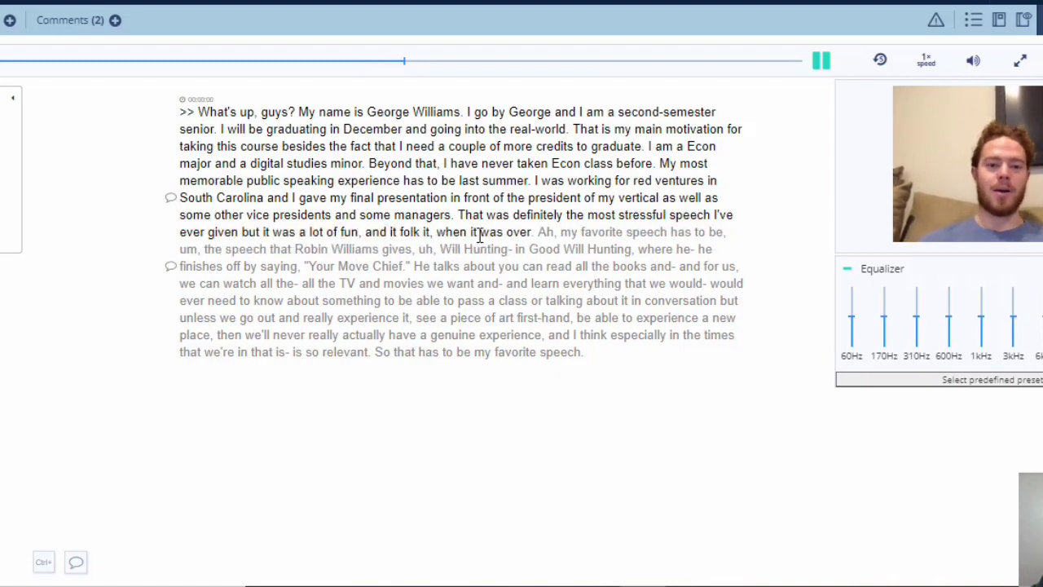
pyautogui.click(559, 232)
pyautogui.press('BackSpace')
pyautogui.press('BackSpace')
pyautogui.press('BackSpace')
pyautogui.press('BackSpace')
pyautogui.press('BackSpace')
pyautogui.write('.')
pyautogui.press('Tab')
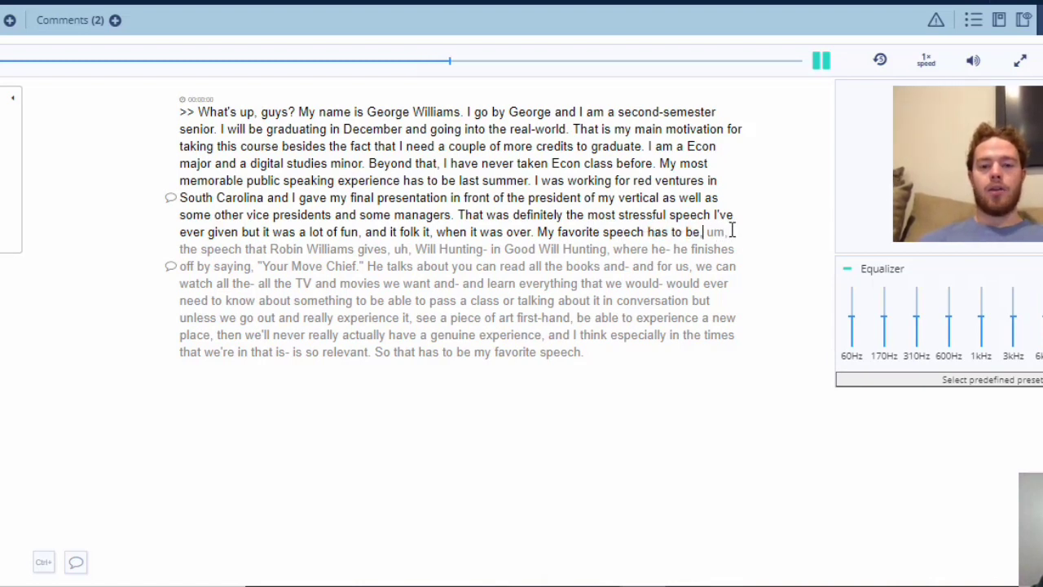
# Step: Delete the filler ", um," so the text reads "My favorite speech has to be the speech", and resume listening
pyautogui.press('Tab')
pyautogui.press('BackSpace')
pyautogui.press('BackSpace')
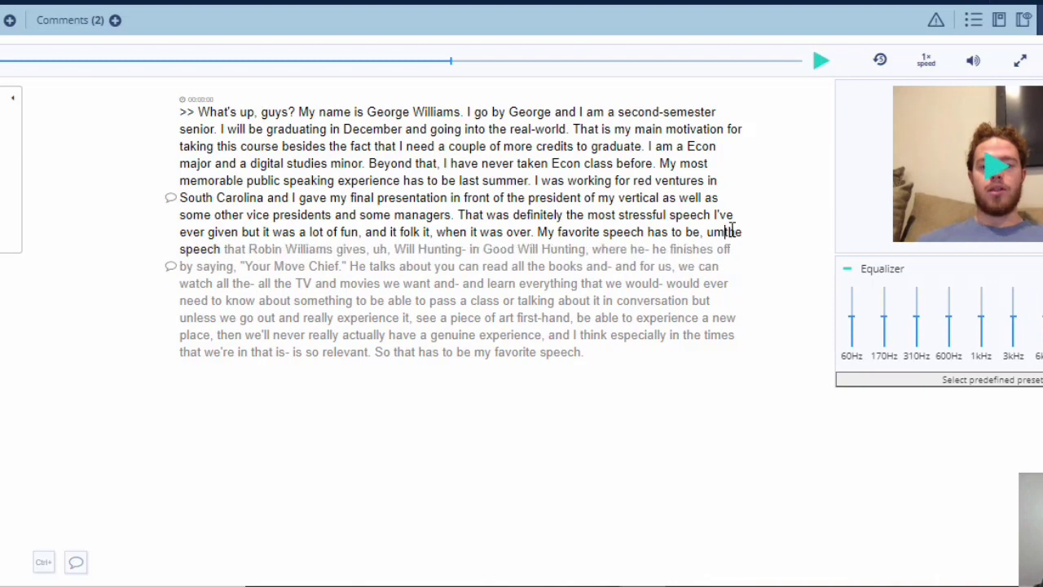
pyautogui.press('Tab')
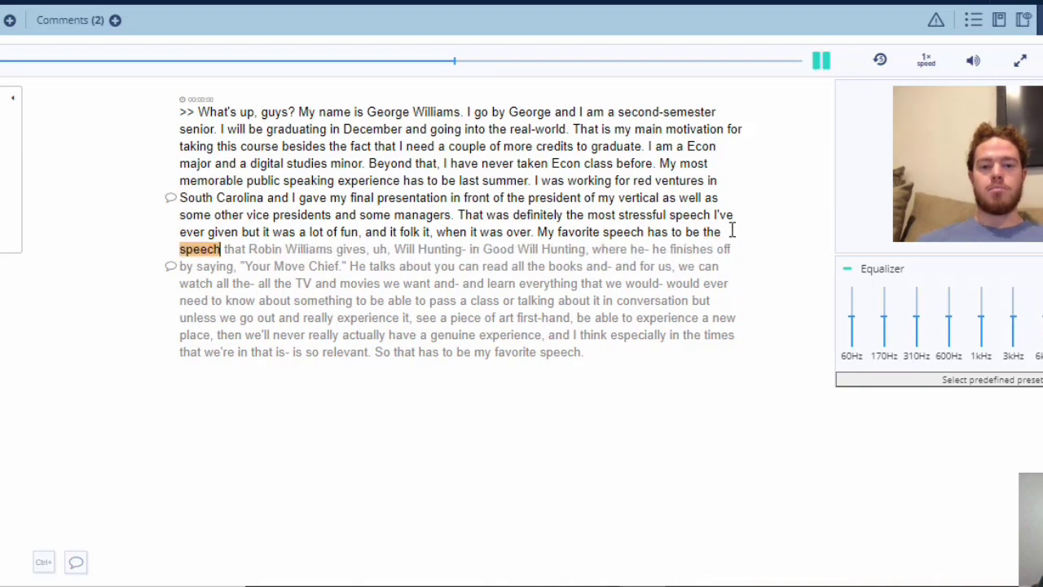
# Step: Replay the passage after "gives" and remove ", uh, Will Hunting-" so it reads "gives in Good Will Hunting"
pyautogui.press('Tab')
pyautogui.click(367, 248)
pyautogui.press('Tab')
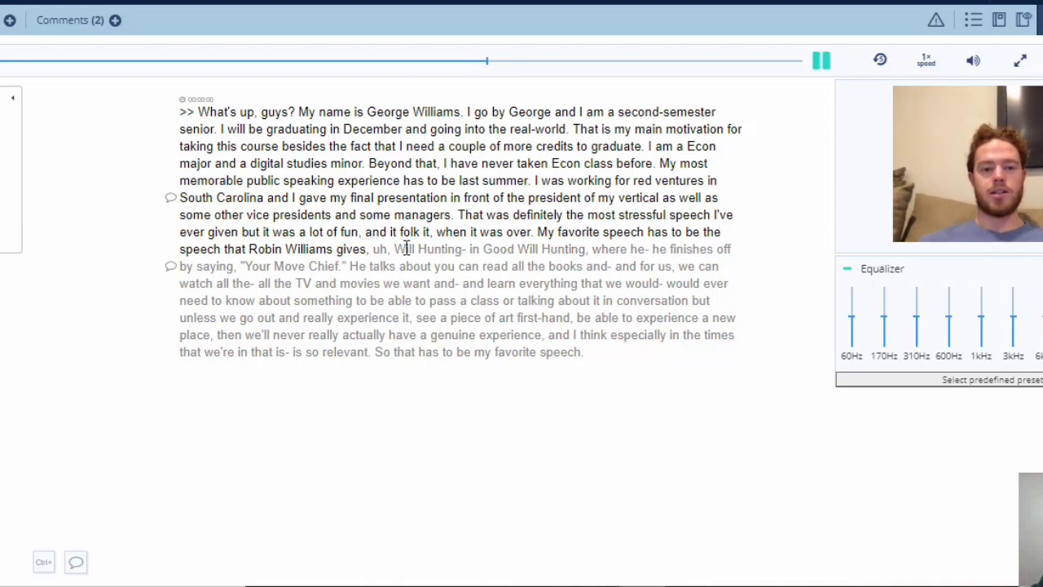
pyautogui.press('Tab')
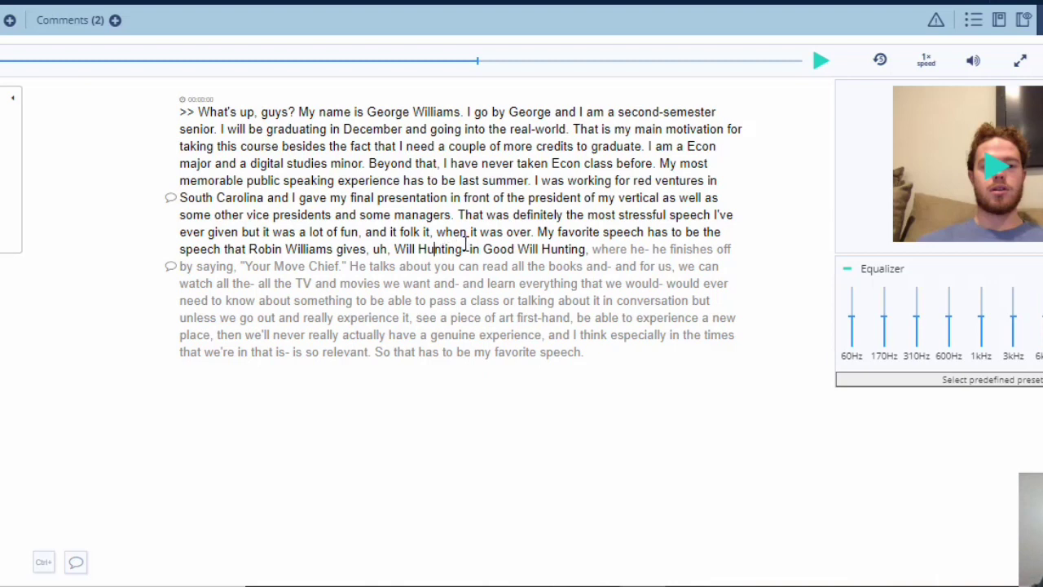
pyautogui.click(470, 242)
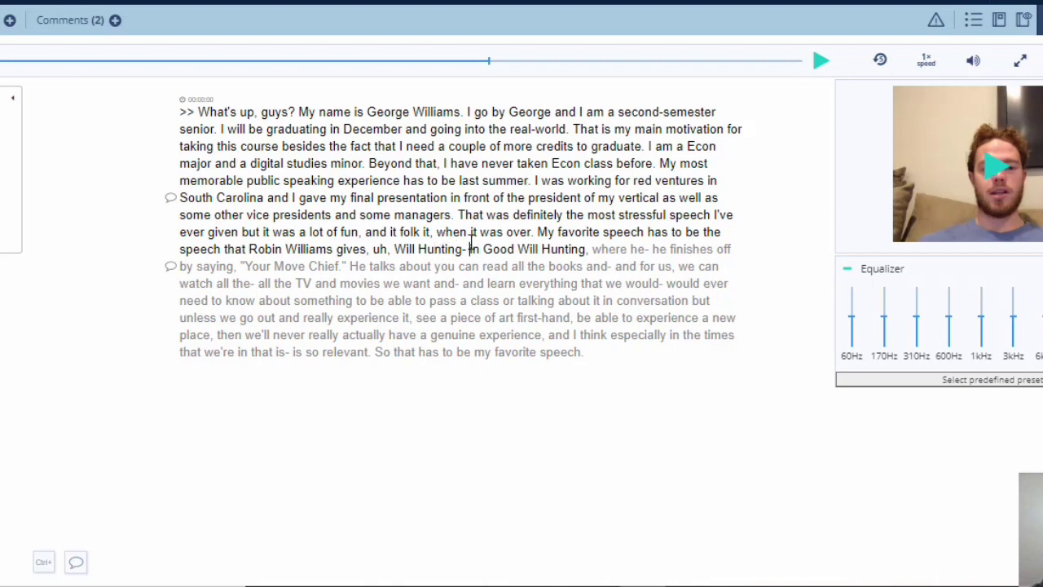
pyautogui.press('BackSpace')
pyautogui.press('BackSpace')
pyautogui.press('BackSpace')
pyautogui.press('BackSpace')
pyautogui.press('BackSpace')
pyautogui.press('BackSpace')
pyautogui.press('BackSpace')
pyautogui.press('BackSpace')
pyautogui.press('BackSpace')
pyautogui.press('BackSpace')
pyautogui.press('BackSpace')
pyautogui.press('BackSpace')
pyautogui.press('BackSpace')
pyautogui.press('BackSpace')
pyautogui.press('BackSpace')
pyautogui.press('BackSpace')
pyautogui.press('BackSpace')
pyautogui.press('BackSpace')
pyautogui.press('BackSpace')
pyautogui.press('BackSpace')
pyautogui.write('i')
pyautogui.press('Left')
pyautogui.press('BackSpace')
pyautogui.press('Tab')
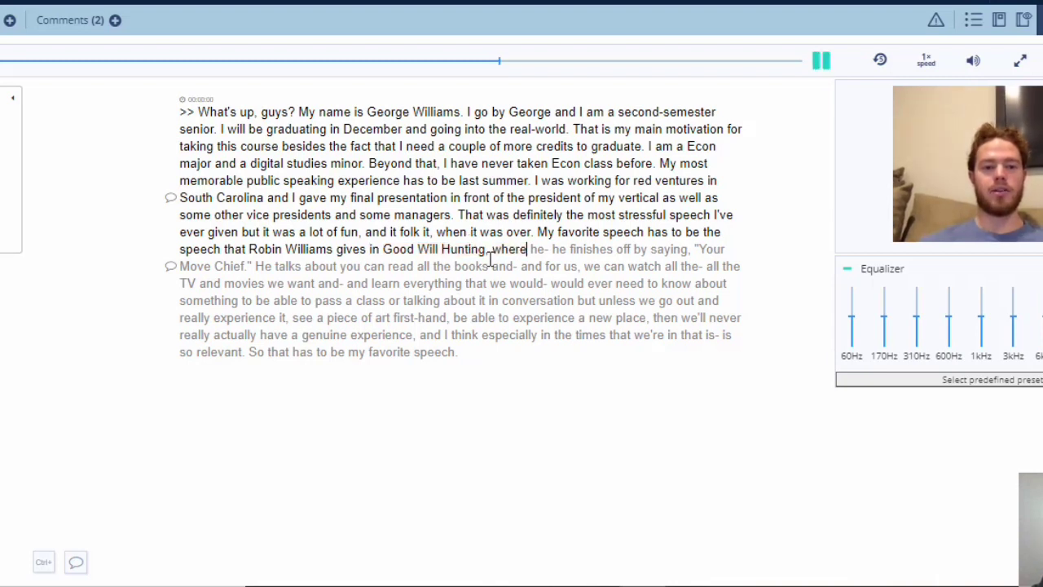
# Step: Replay the words around "Hunting" and remove the stutter "he-" so the phrase reads "where he finishes off by saying"
pyautogui.press('Tab')
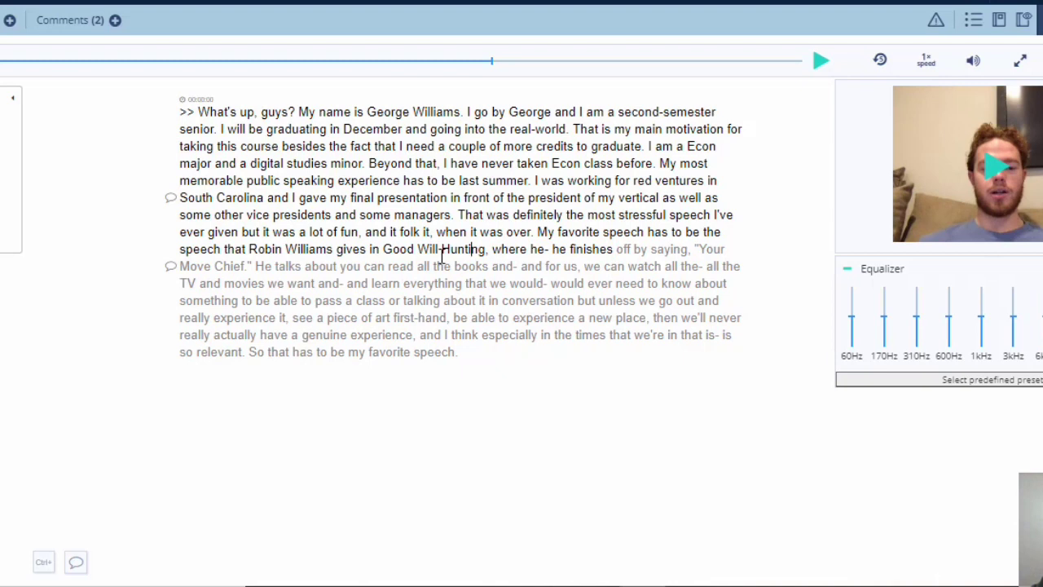
pyautogui.press('Tab')
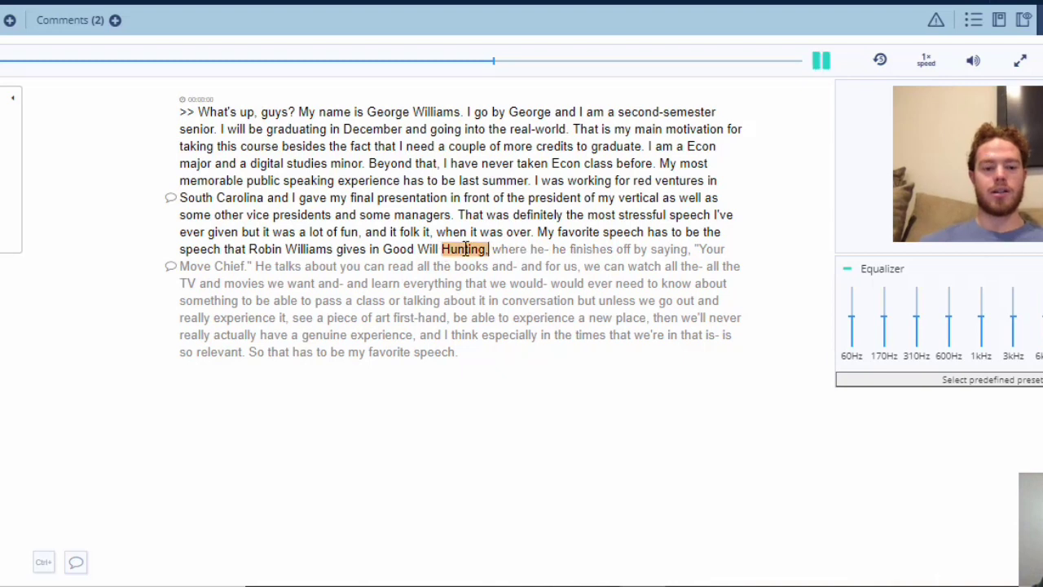
pyautogui.click(553, 248)
pyautogui.press('Tab')
pyautogui.press('BackSpace')
pyautogui.press('BackSpace')
pyautogui.press('BackSpace')
pyautogui.press('BackSpace')
pyautogui.press('Tab')
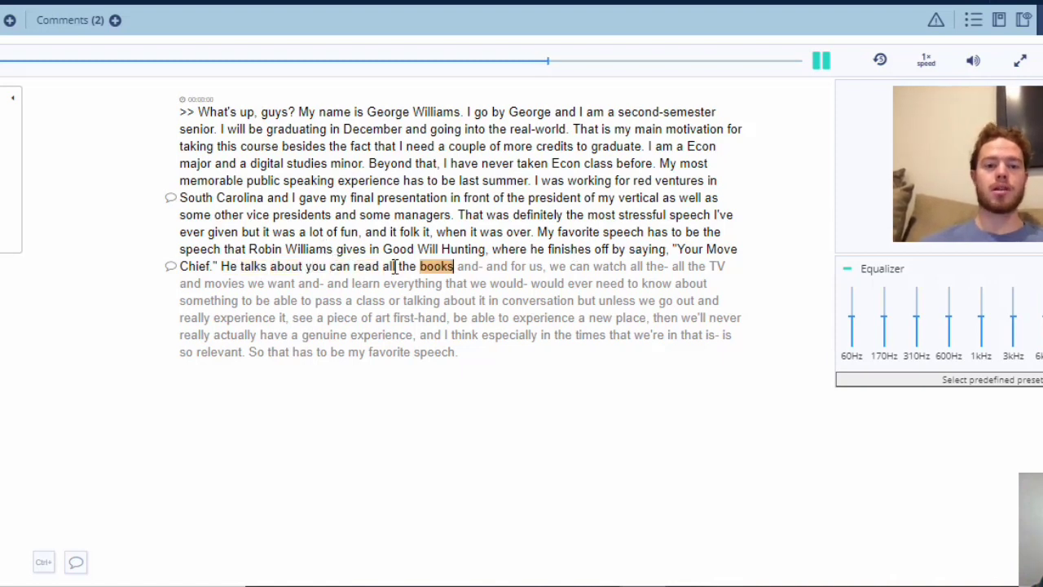
# Step: Remove the repeated "and-" after "read all the books" so it reads "books and for us", and resume listening
pyautogui.click(488, 266)
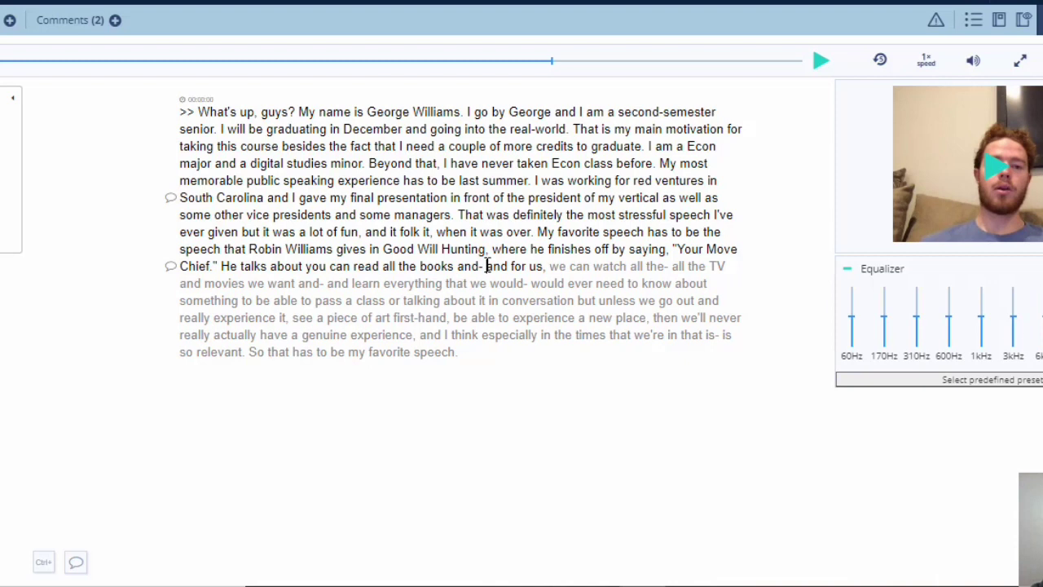
pyautogui.press('BackSpace')
pyautogui.press('BackSpace')
pyautogui.press('BackSpace')
pyautogui.press('BackSpace')
pyautogui.press('BackSpace')
pyautogui.press('Tab')
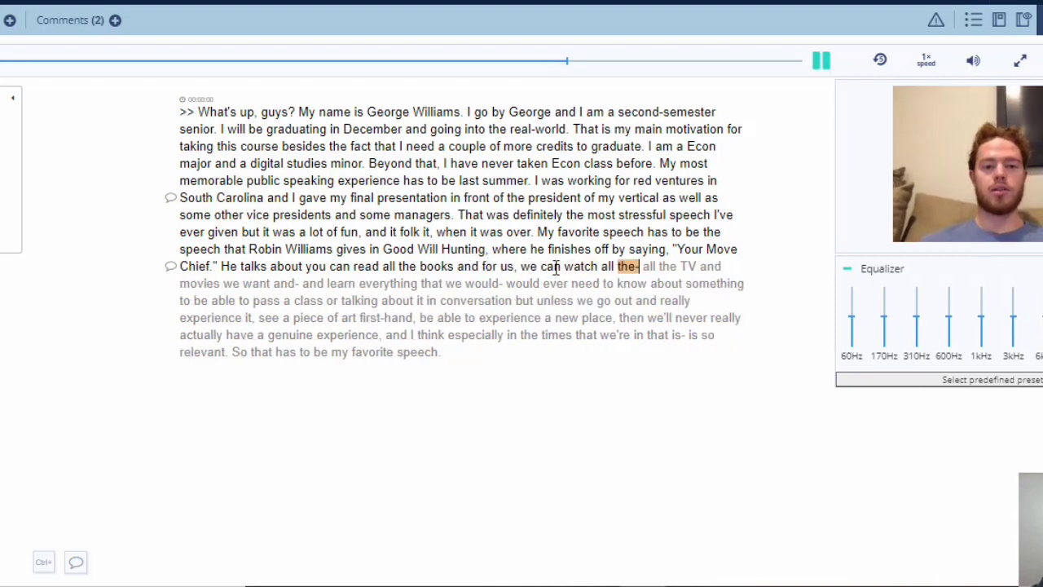
# Step: Remove the repeated "all the-" so the phrase reads "we can watch all the TV and movies", and resume listening
pyautogui.click(643, 267)
pyautogui.press('BackSpace')
pyautogui.press('BackSpace')
pyautogui.press('BackSpace')
pyautogui.press('BackSpace')
pyautogui.press('BackSpace')
pyautogui.press('BackSpace')
pyautogui.press('BackSpace')
pyautogui.press('BackSpace')
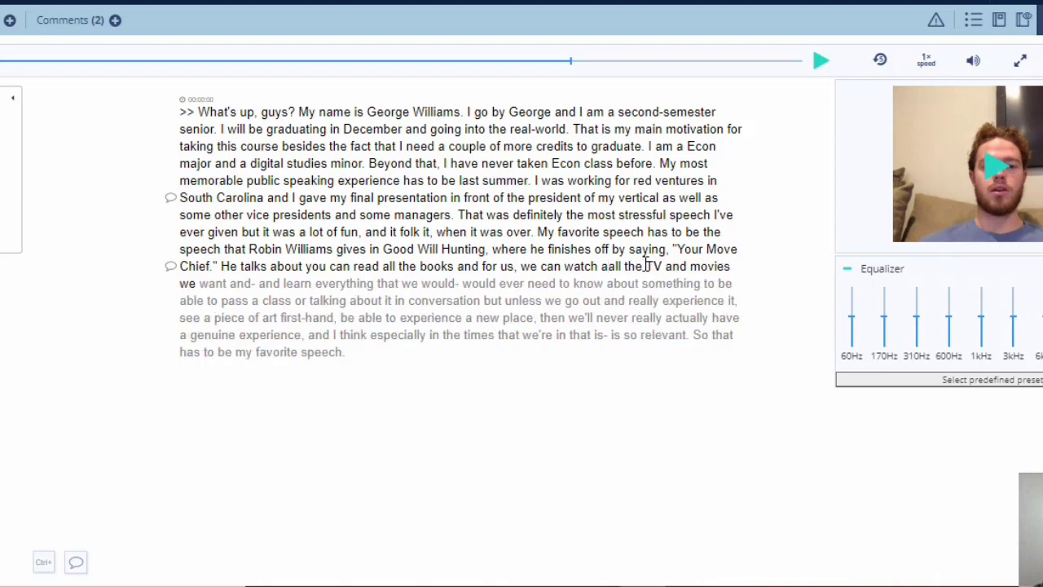
pyautogui.press('BackSpace')
pyautogui.press('Tab')
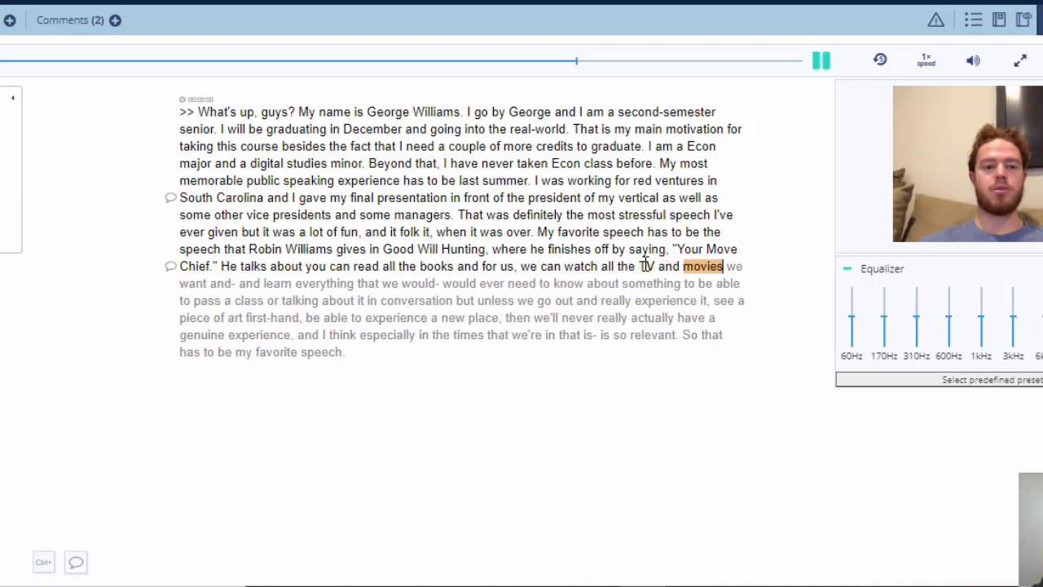
# Step: Listen to the words after "movies we want" and remove the repeated "and-" so they read "want and learn everything"
pyautogui.press('Tab')
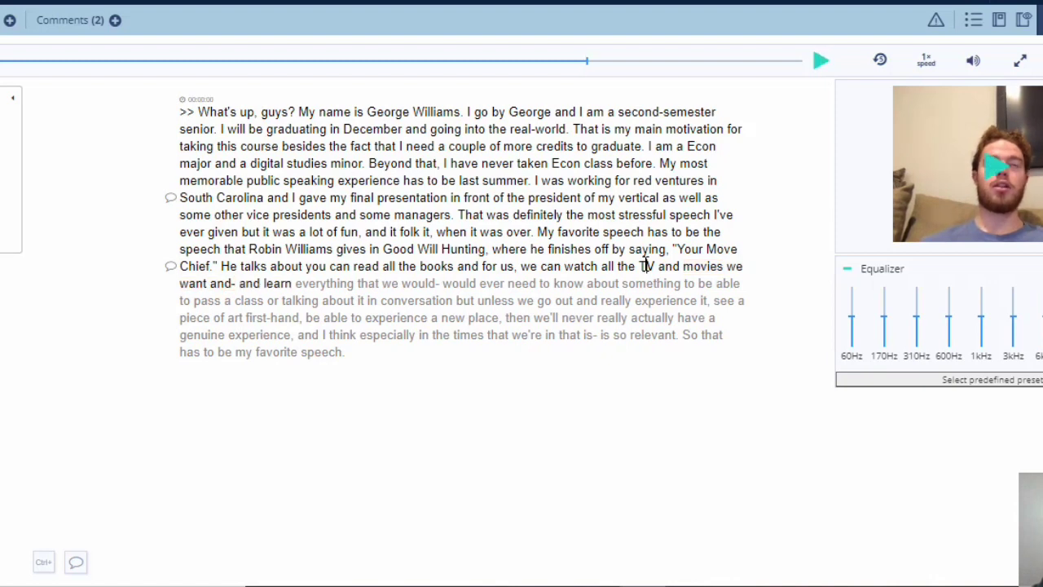
pyautogui.press('Tab')
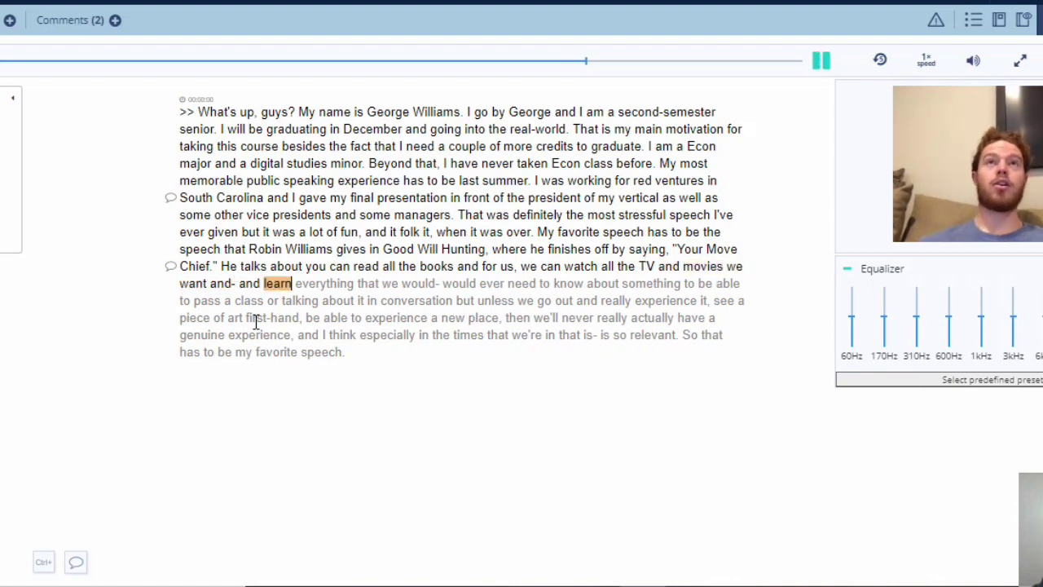
pyautogui.click(239, 285)
pyautogui.press('Tab')
pyautogui.press('BackSpace')
pyautogui.press('BackSpace')
pyautogui.press('BackSpace')
pyautogui.press('BackSpace')
pyautogui.press('BackSpace')
pyautogui.press('Tab')
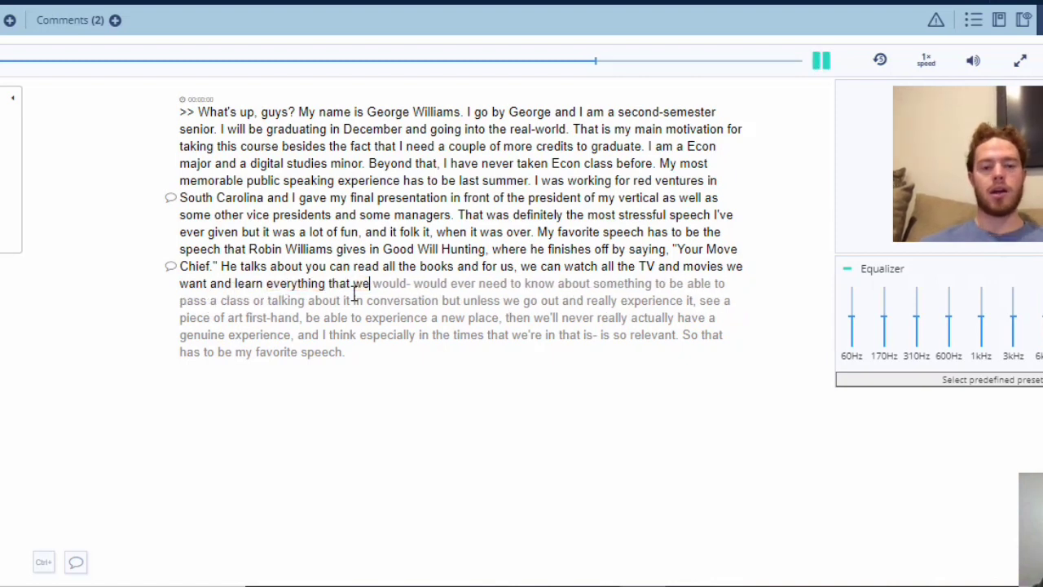
# Step: Remove the repeated "would-" so the phrase reads "everything that we would ever need to know", and resume listening
pyautogui.press('Tab')
pyautogui.write('wou')
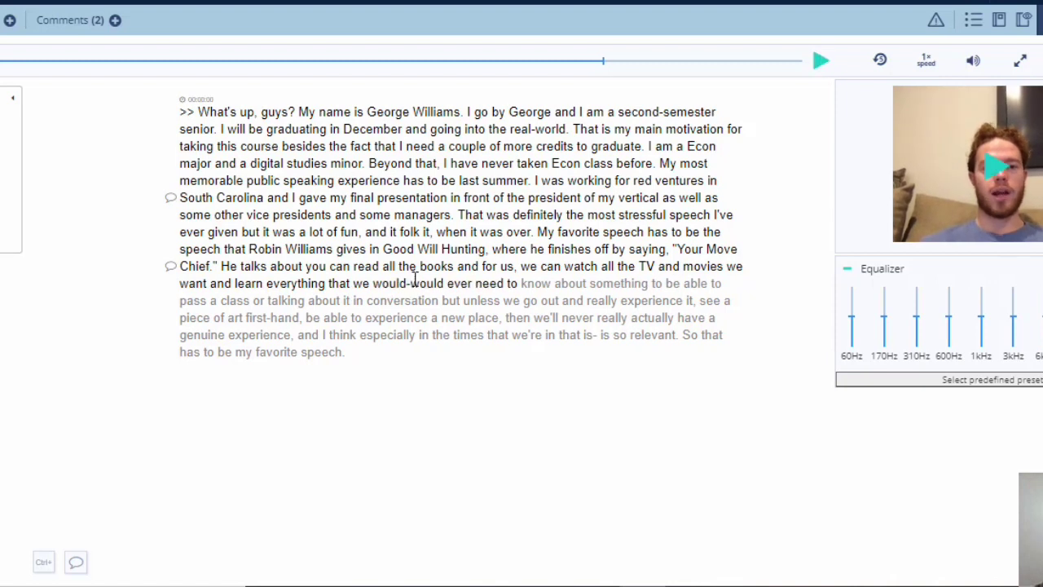
pyautogui.press('BackSpace')
pyautogui.press('BackSpace')
pyautogui.press('BackSpace')
pyautogui.press('Tab')
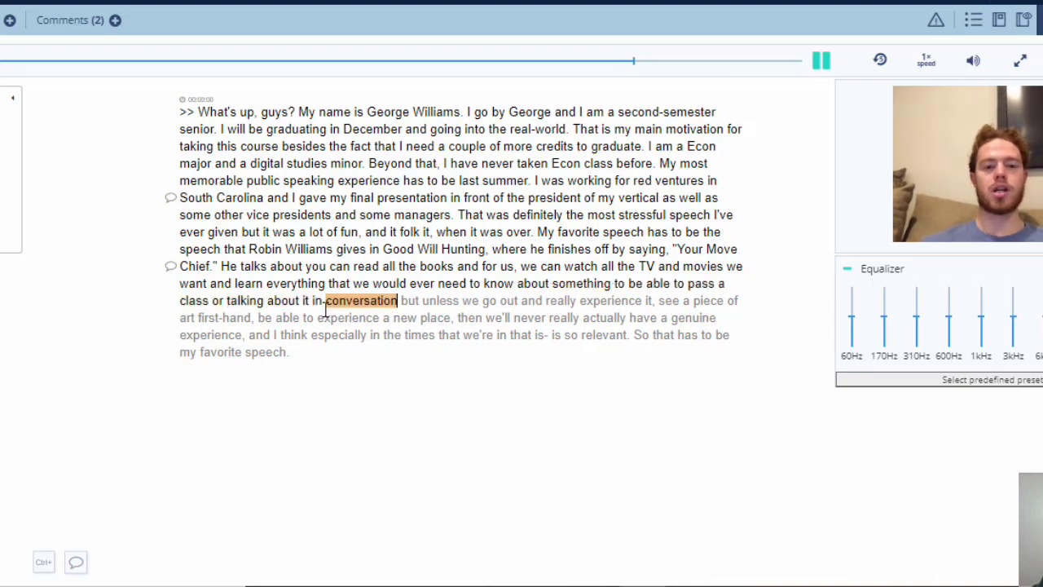
# Step: End the sentence after "in conversation" with a period and start the next one with "But unless", resuming playback
pyautogui.click(399, 299)
pyautogui.write('.')
pyautogui.press('Tab')
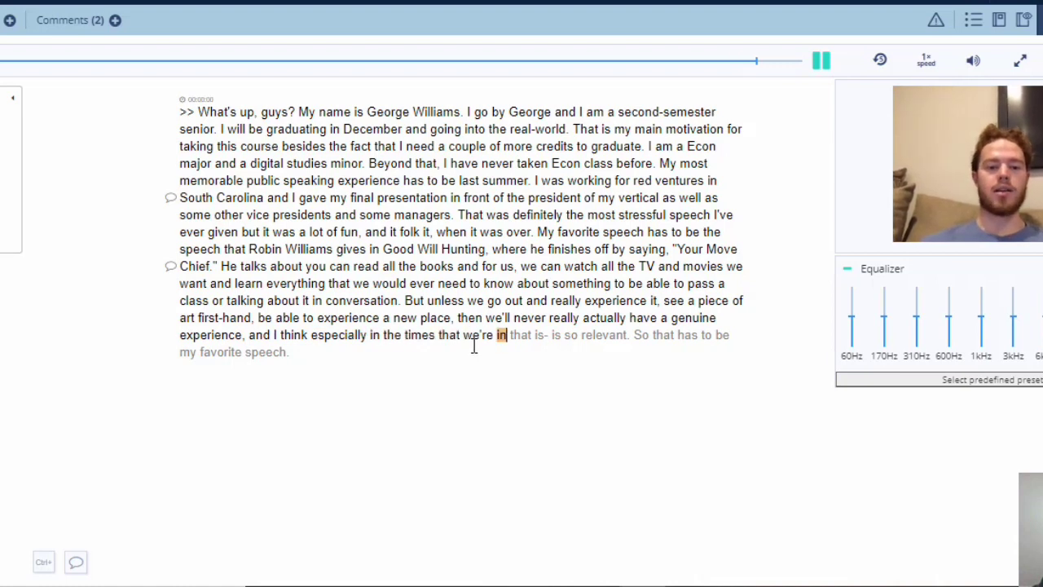
# Step: Remove the stutter "is-" so the phrase reads "that is so relevant", and play the recording to its end
pyautogui.click(550, 333)
pyautogui.press('BackSpace')
pyautogui.press('BackSpace')
pyautogui.press('BackSpace')
pyautogui.press('BackSpace')
pyautogui.press('Tab')
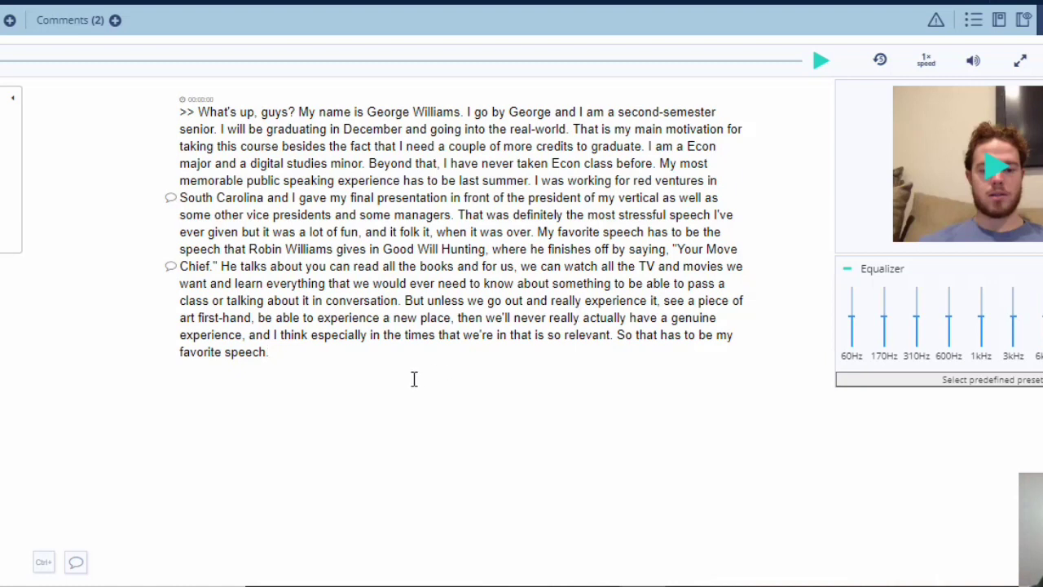
# Step: Submit the finished transcription to the client and confirm the submission
pyautogui.rightClick(548, 335)
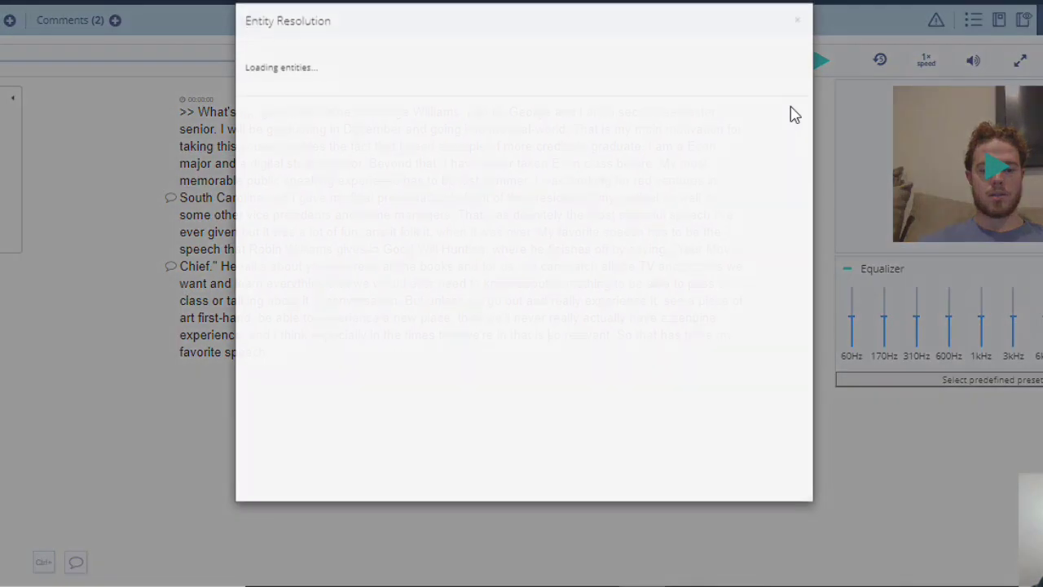
pyautogui.click(797, 20)
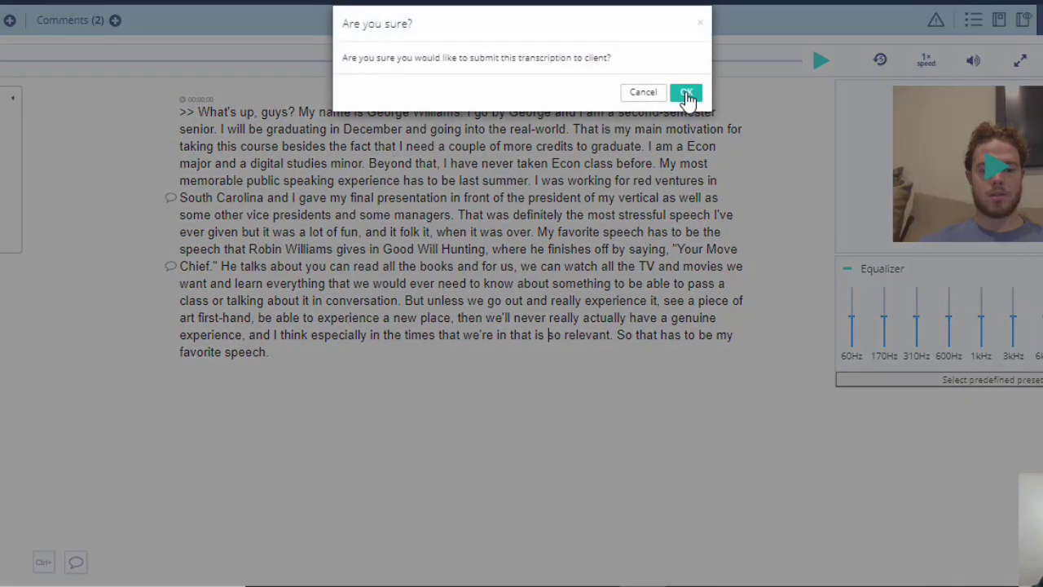
pyautogui.click(687, 94)
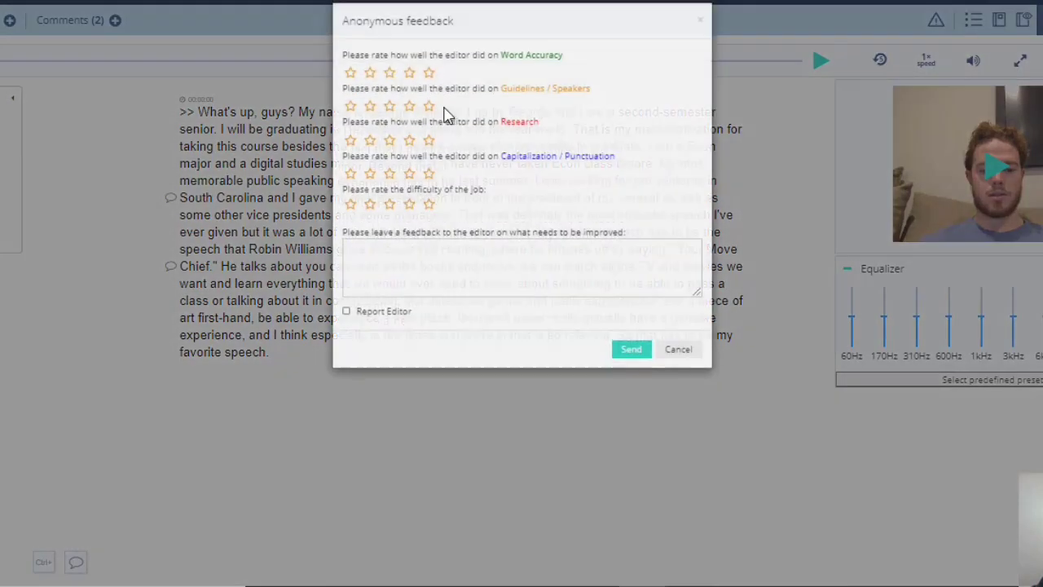
# Step: Rate the editor 4 stars for Word Accuracy, 5 for Guidelines / Speakers and Research, 4 for Capitalization / Punctuation, and job difficulty 3
pyautogui.click(409, 74)
pyautogui.click(431, 114)
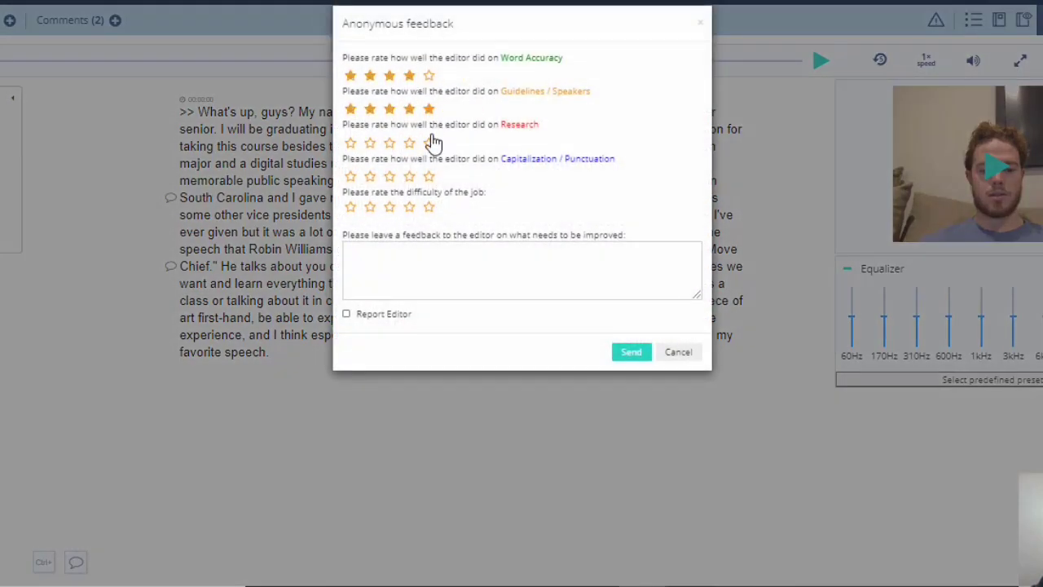
pyautogui.click(409, 177)
pyautogui.click(391, 208)
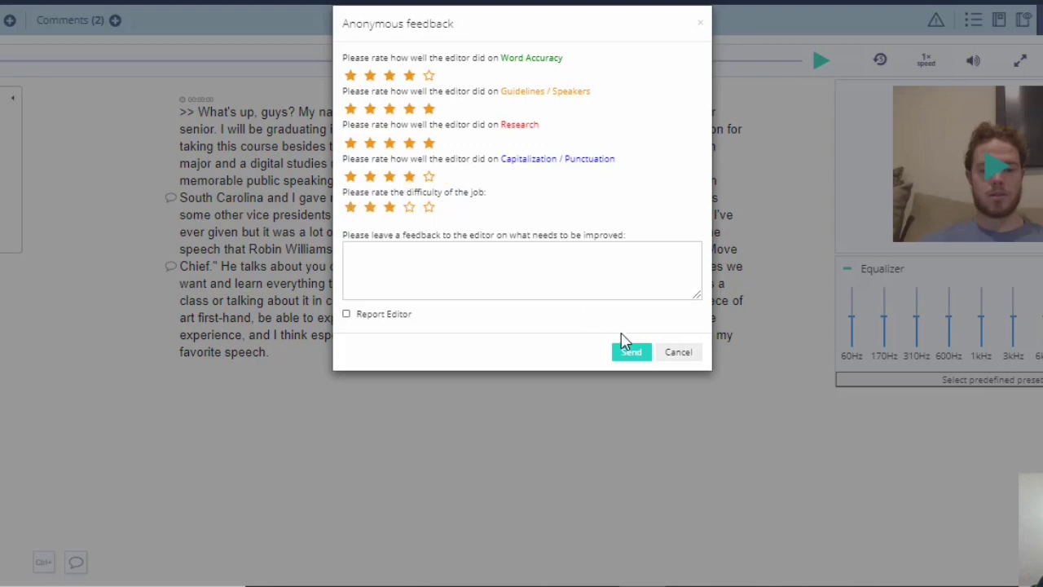